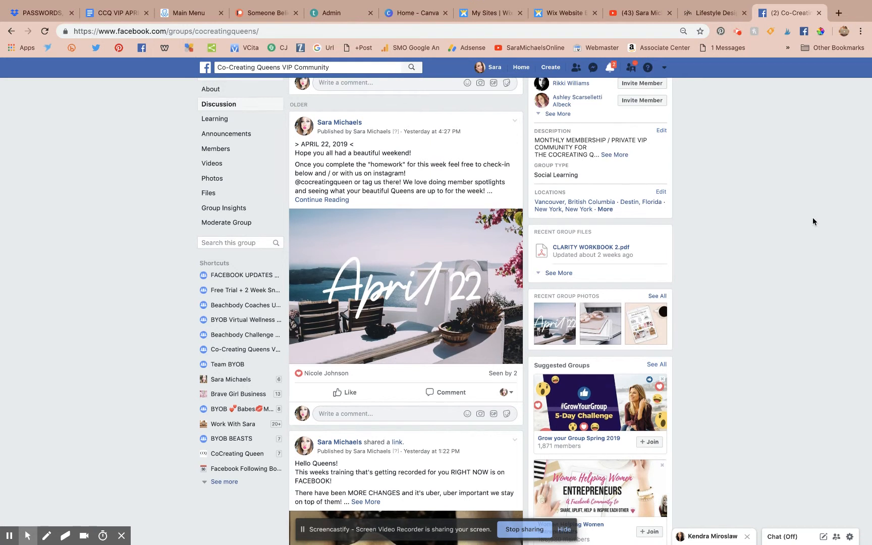
Step: Browse the YouTube channel and Facebook group pages, checking the extra post types list
scroll(813, 217, up, 5)
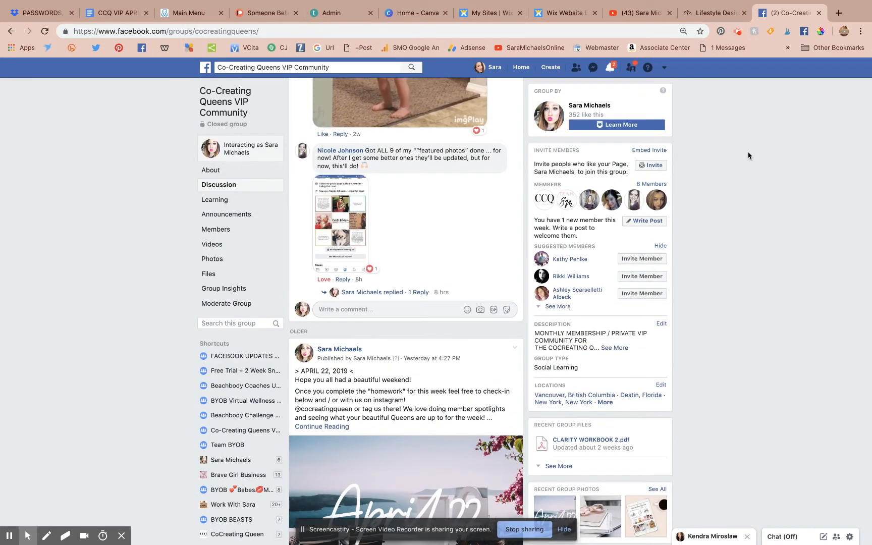
scroll(445, 183, up, 4)
scroll(445, 183, up, 10)
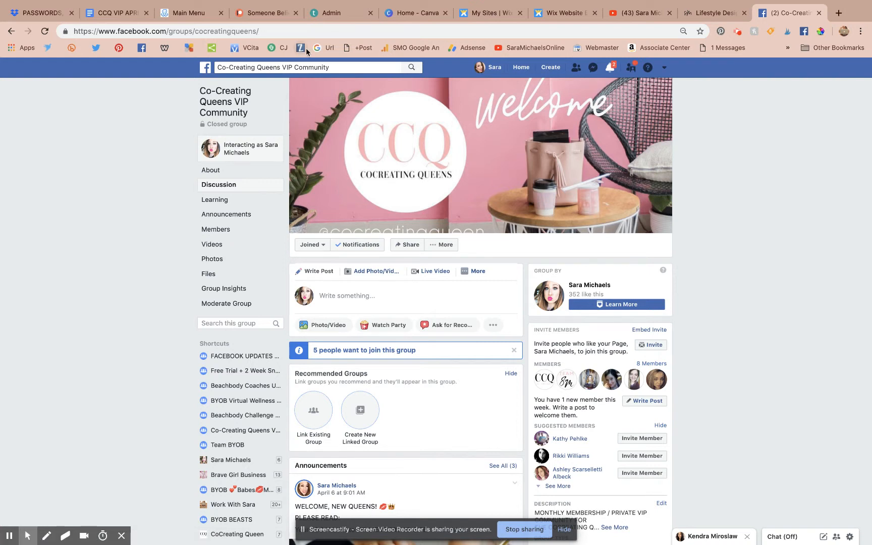
click(638, 13)
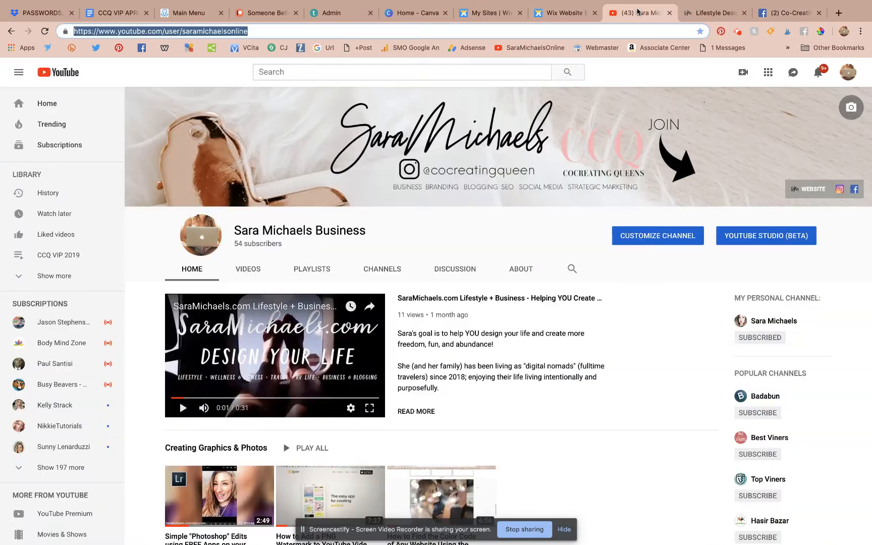
click(789, 15)
click(478, 271)
click(612, 429)
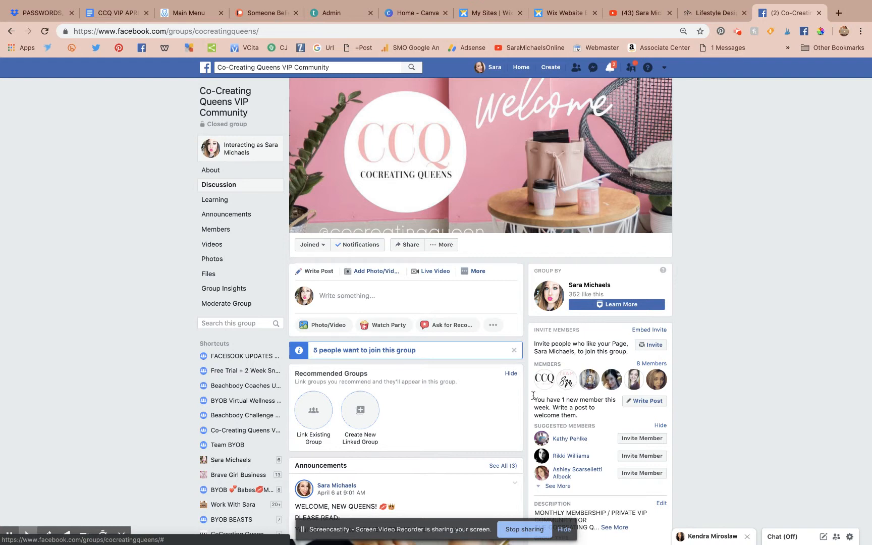
scroll(866, 185, down, 6)
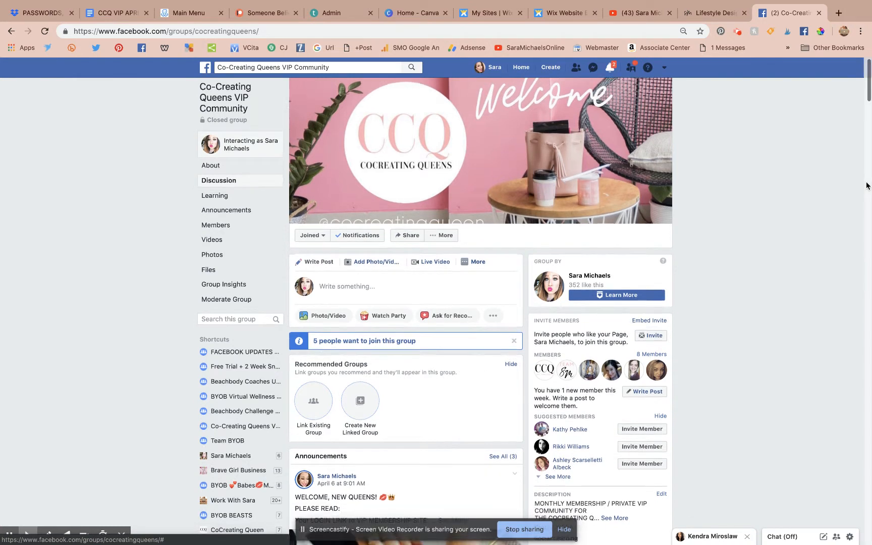
scroll(867, 185, up, 6)
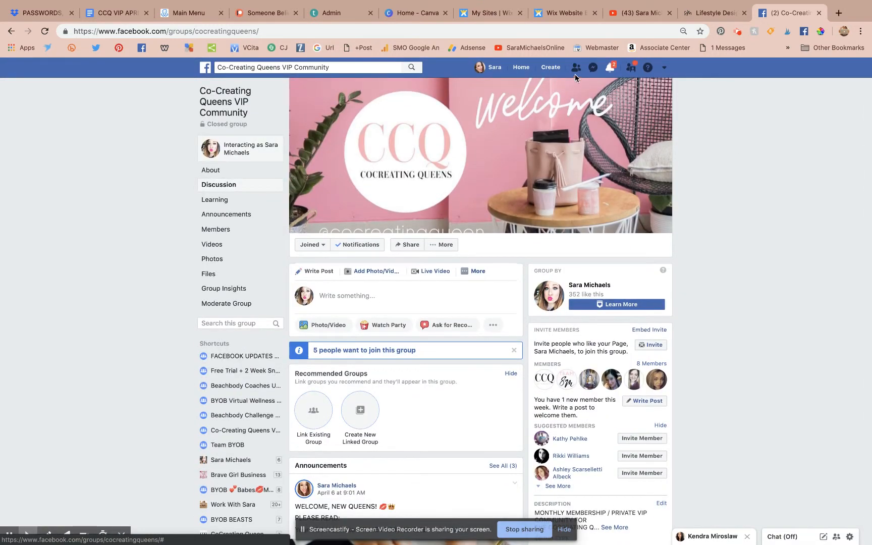
Step: In the Wix editor, stretch the beach-photo strip from 467 px to about 572 px tall
click(564, 16)
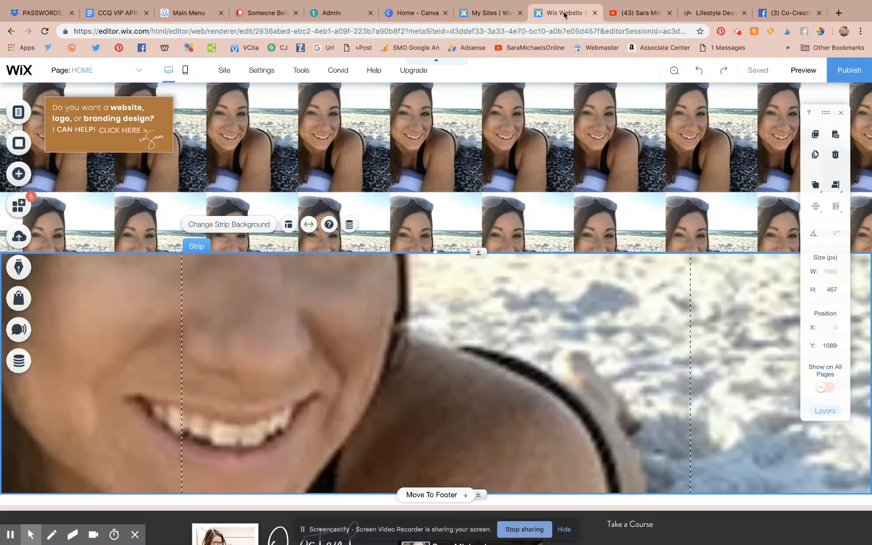
scroll(447, 192, up, 8)
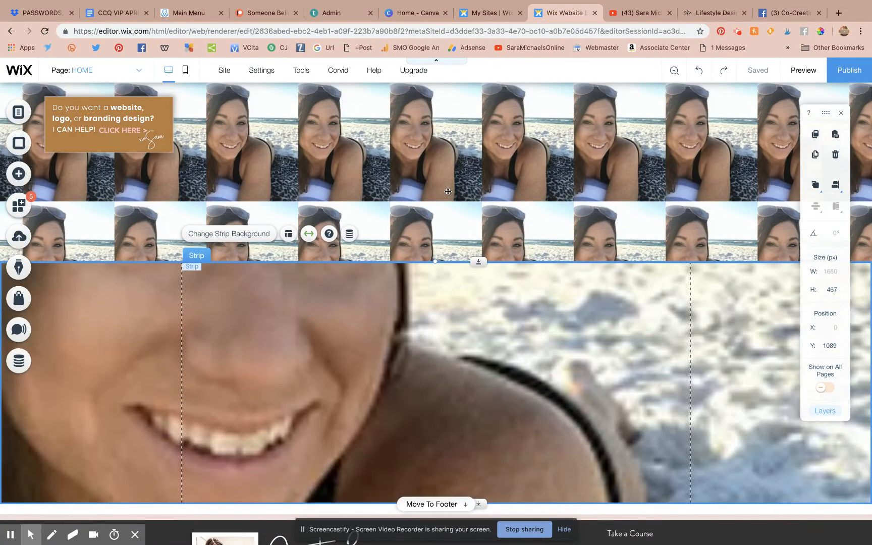
scroll(448, 192, down, 5)
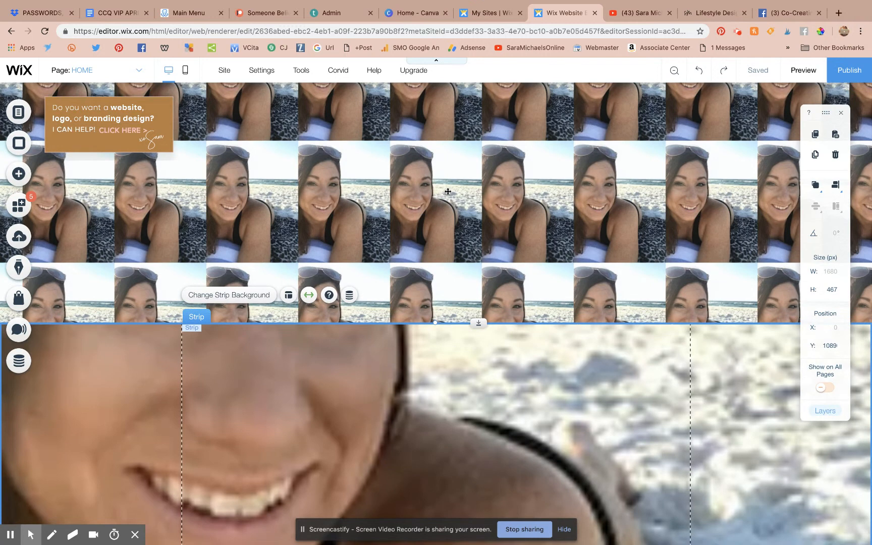
scroll(448, 192, down, 3)
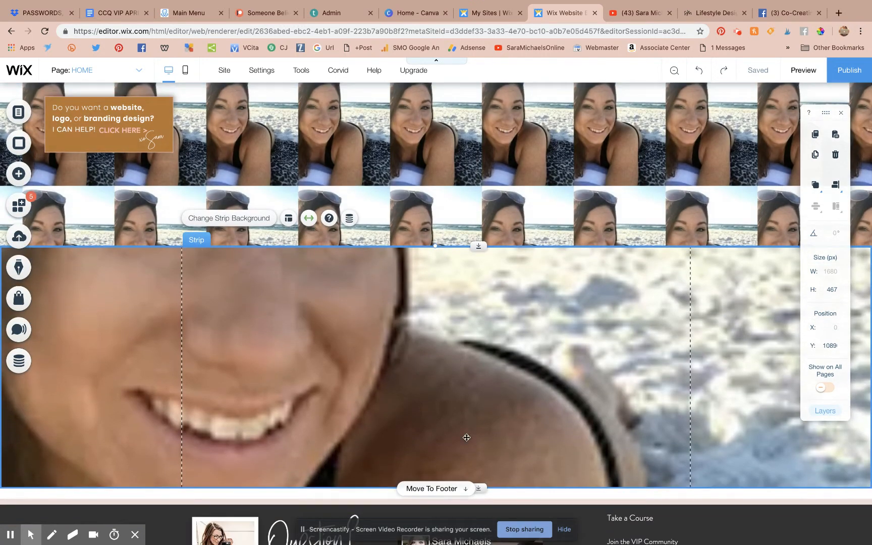
drag(485, 489, 492, 544)
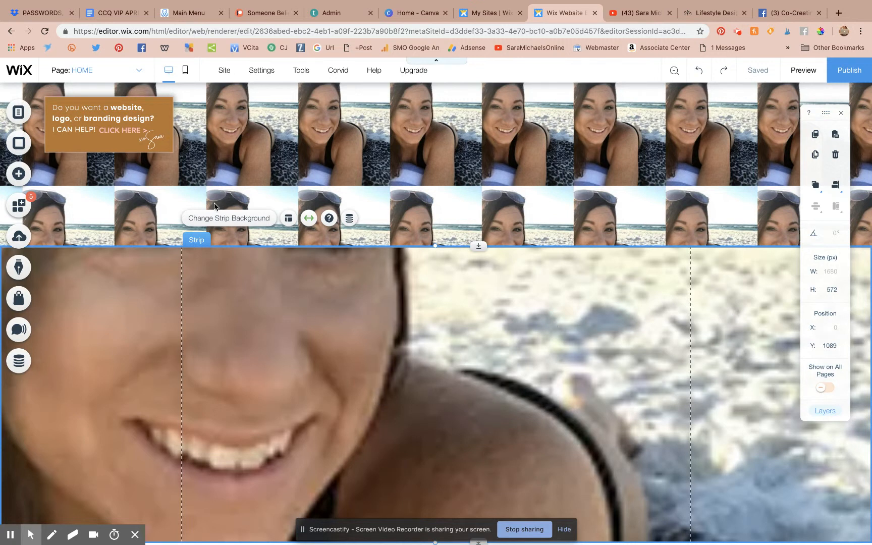
Step: Set the strip background image's scaling to Original Size in its Image Settings
click(235, 221)
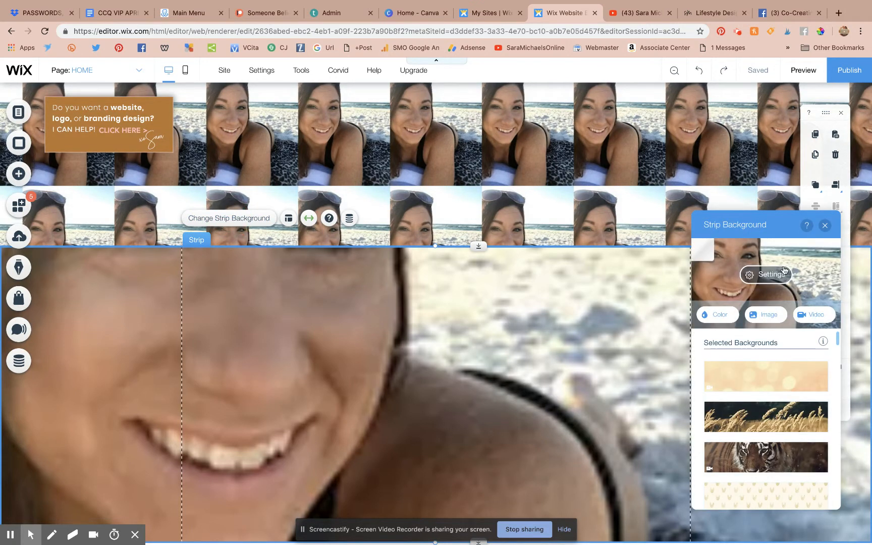
click(771, 271)
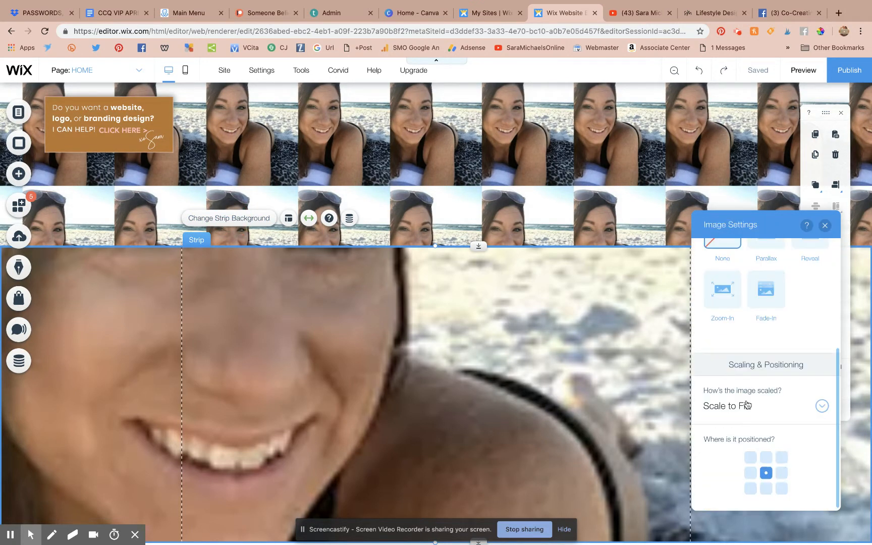
scroll(747, 406, up, 5)
click(245, 219)
click(245, 219)
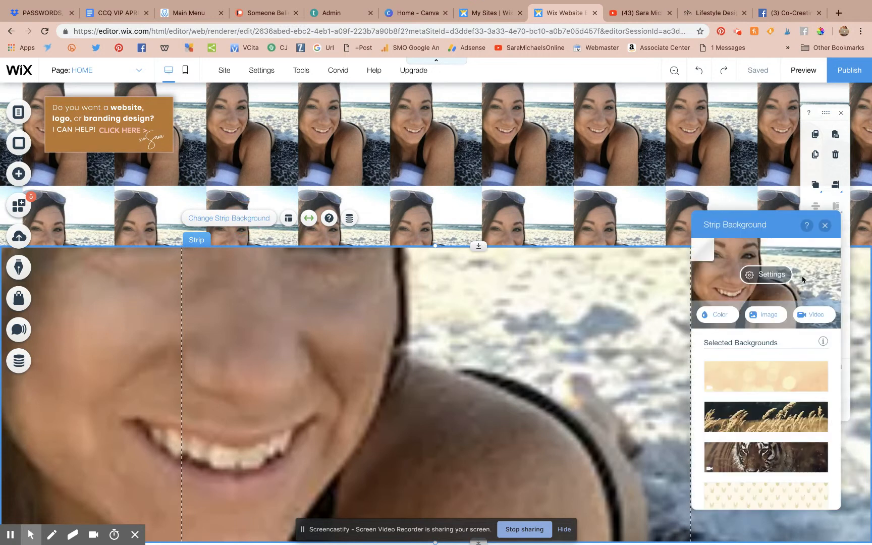
click(772, 278)
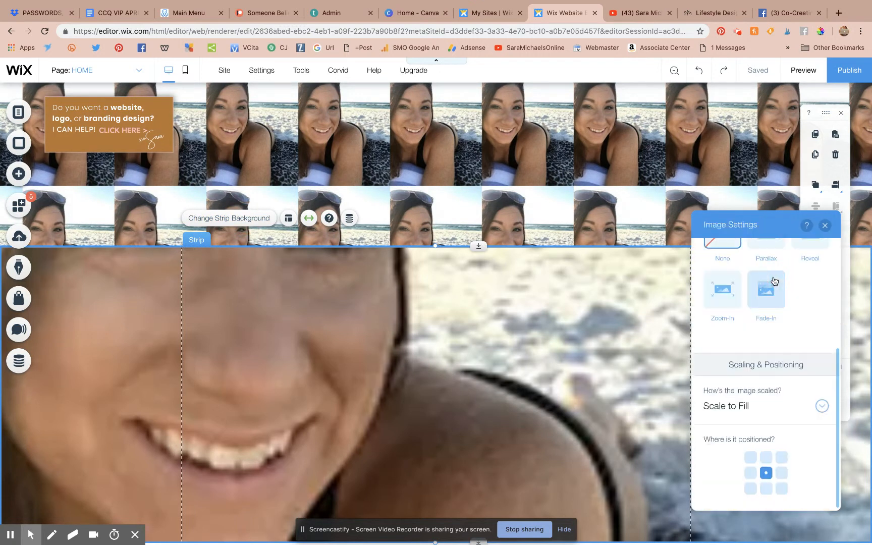
click(761, 412)
click(740, 388)
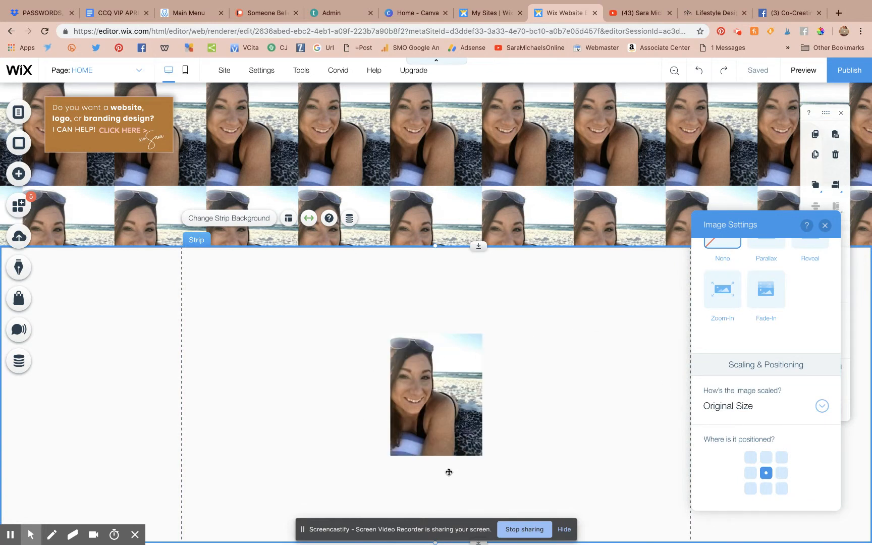
click(824, 226)
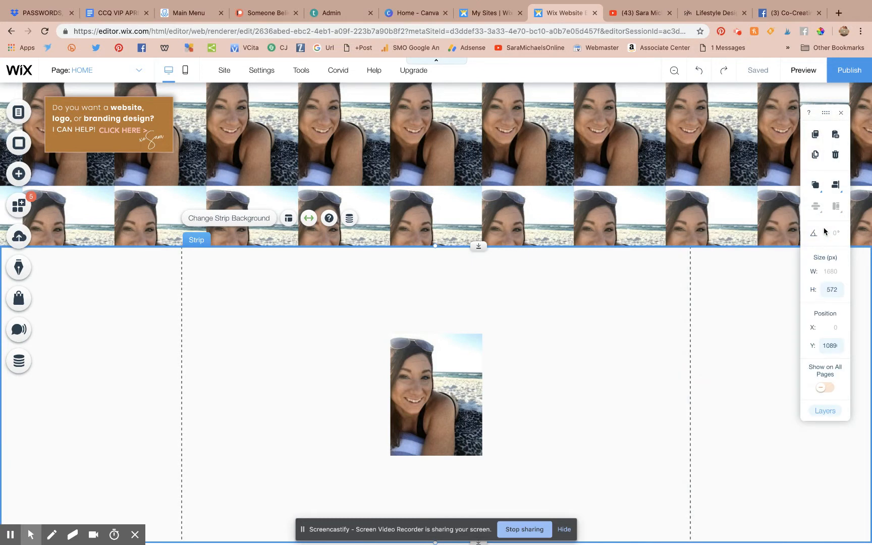
Step: Review the HOME page with the centred original-size photo, then bring up the Add elements panel
scroll(722, 300, down, 12)
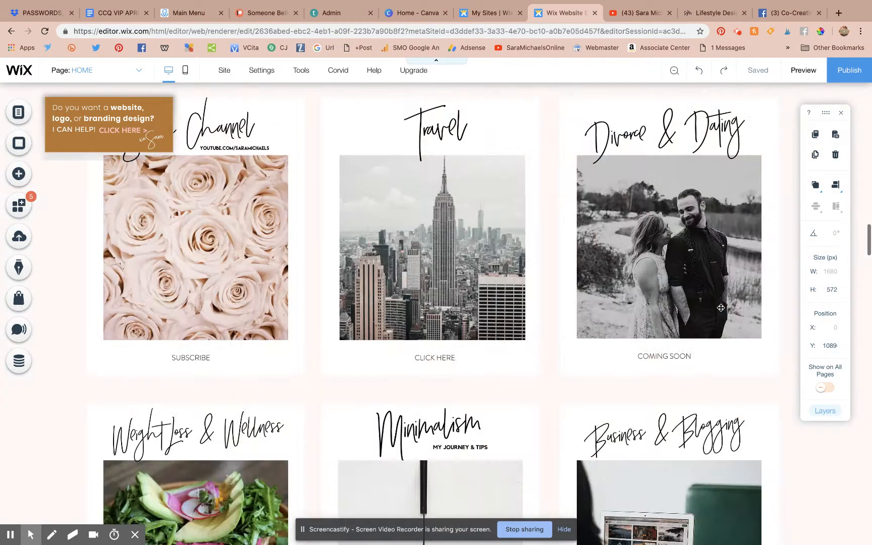
scroll(720, 307, up, 15)
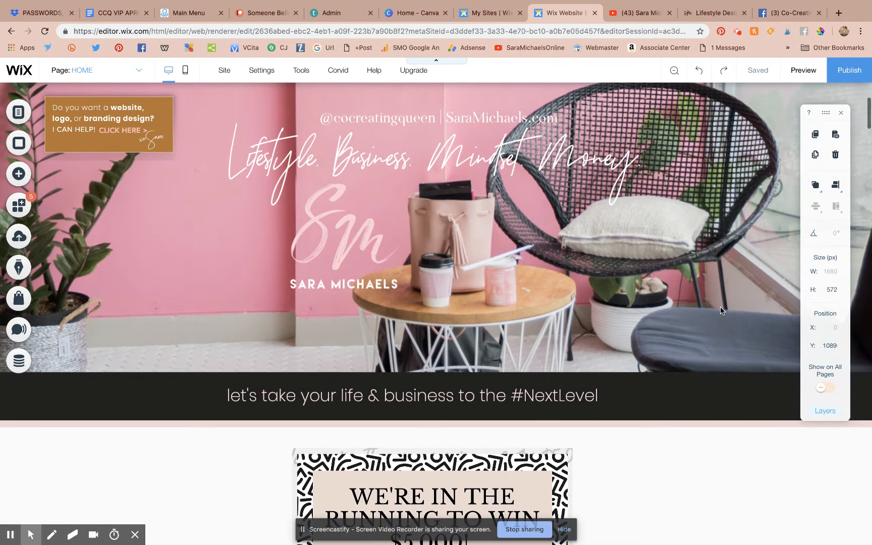
scroll(720, 310, down, 8)
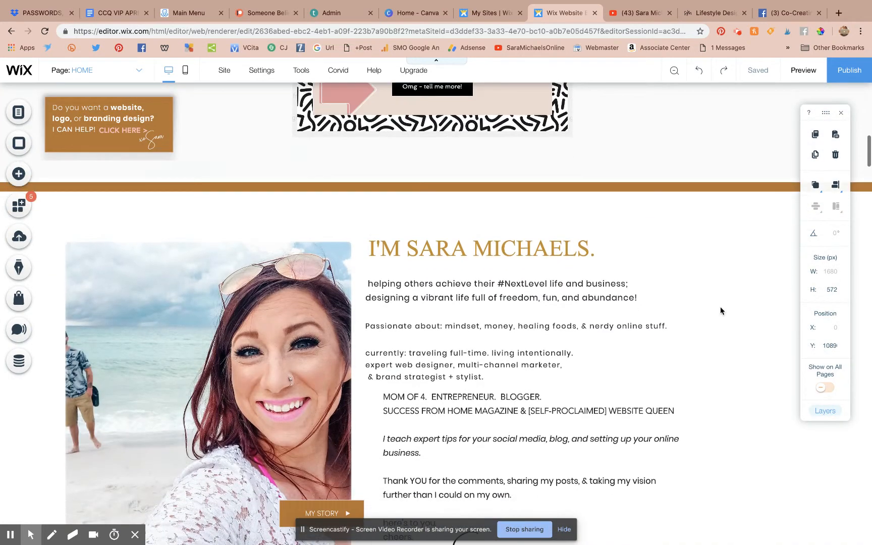
scroll(720, 310, down, 10)
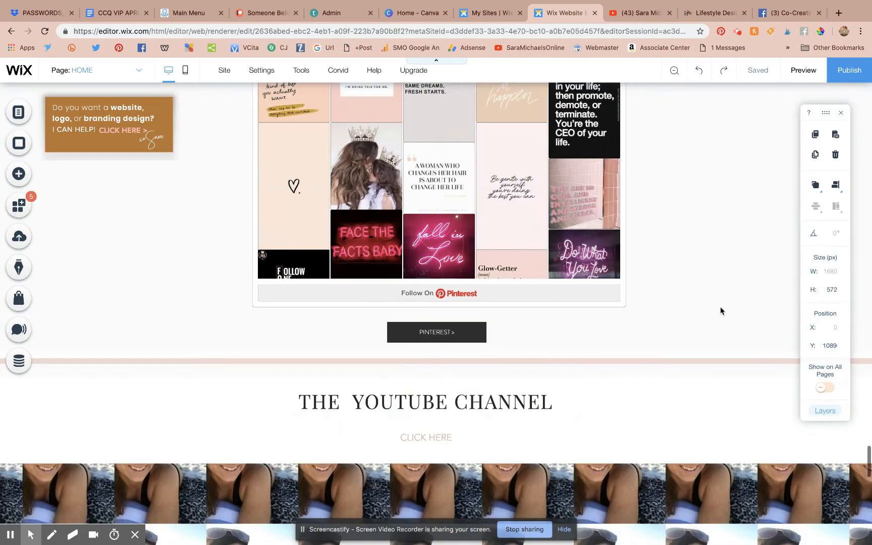
scroll(720, 311, down, 6)
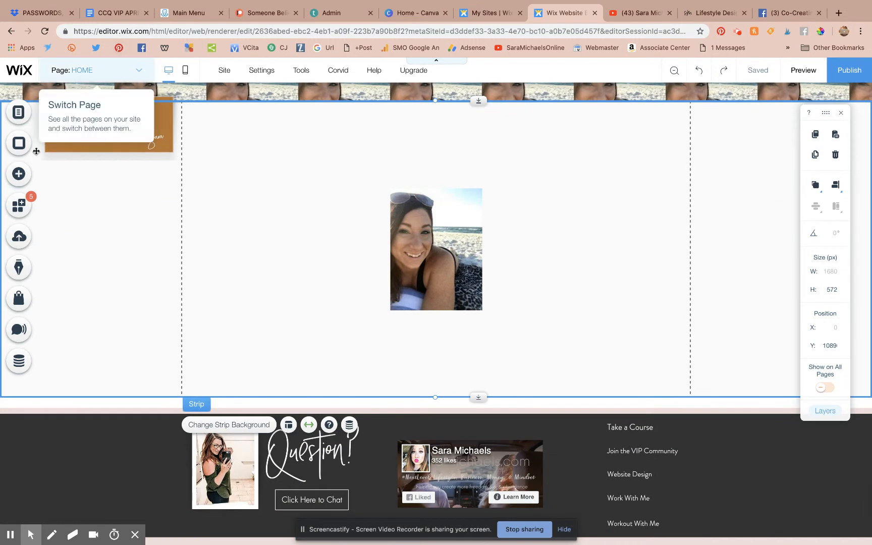
click(15, 175)
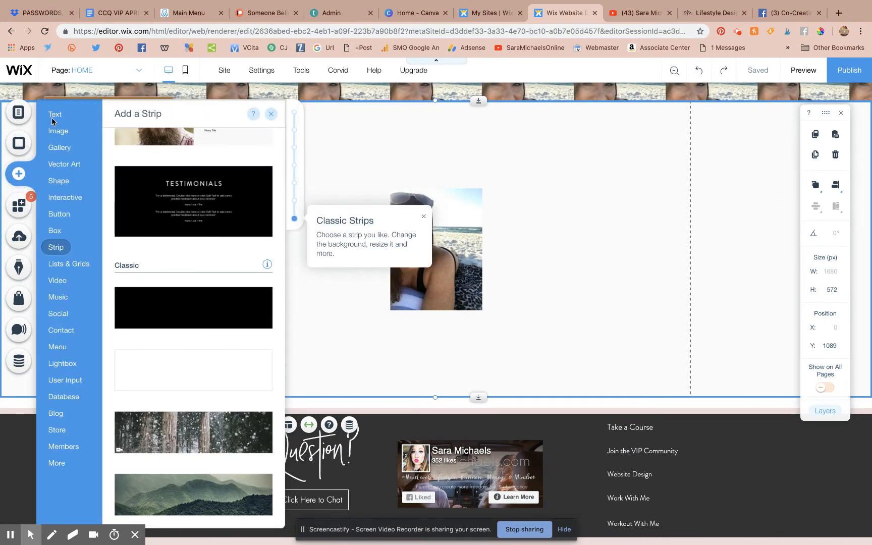
Step: Choose Image in the Add panel and browse the Free Wix Images library
click(58, 133)
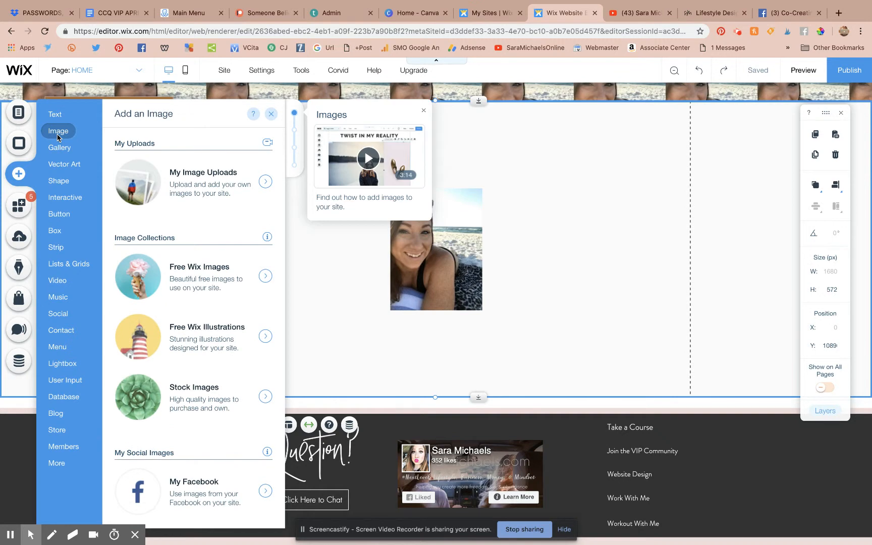
click(211, 271)
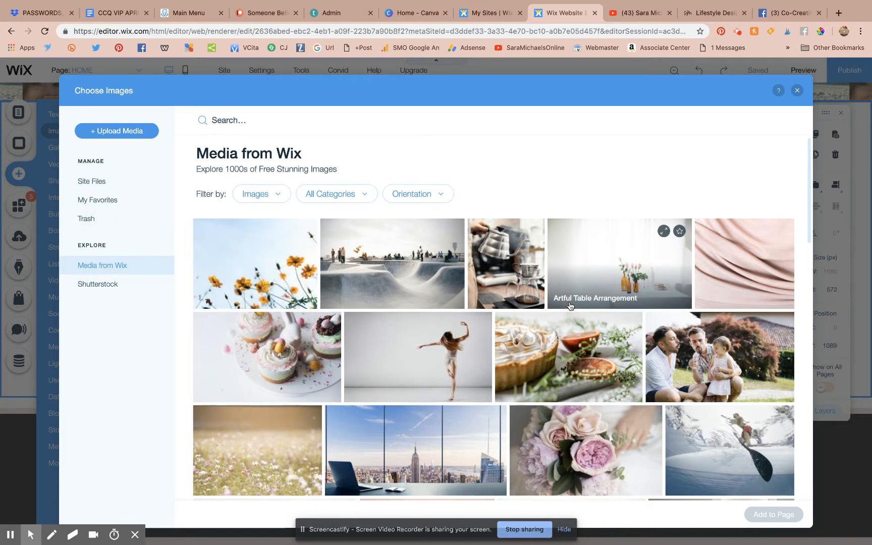
scroll(570, 304, down, 15)
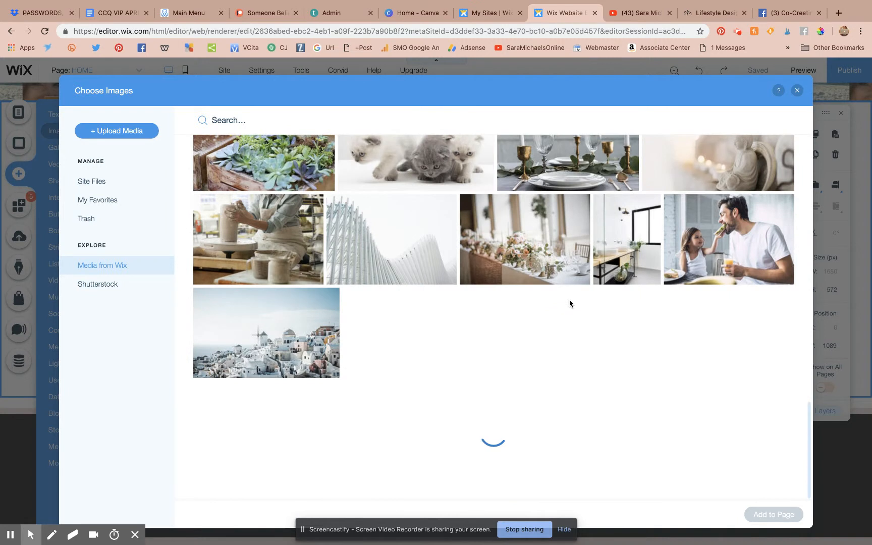
scroll(570, 304, down, 1)
scroll(570, 302, down, 10)
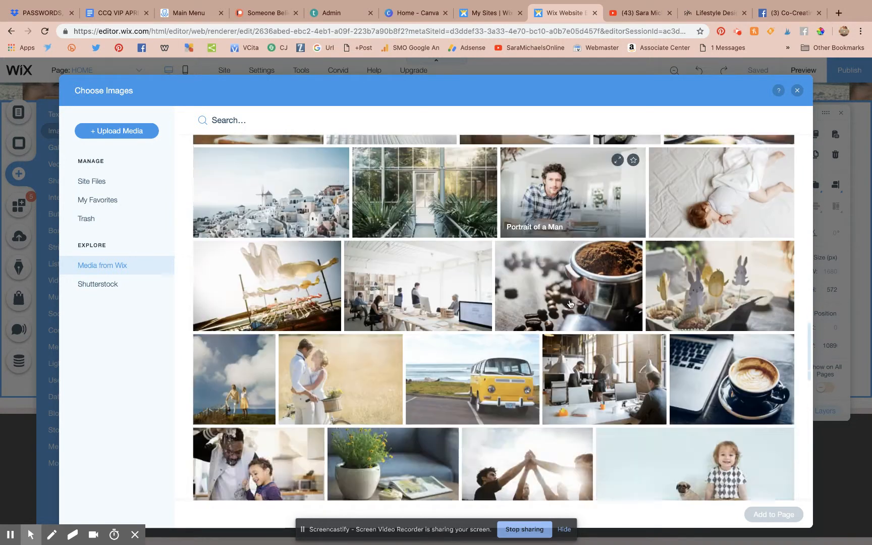
scroll(570, 303, down, 1)
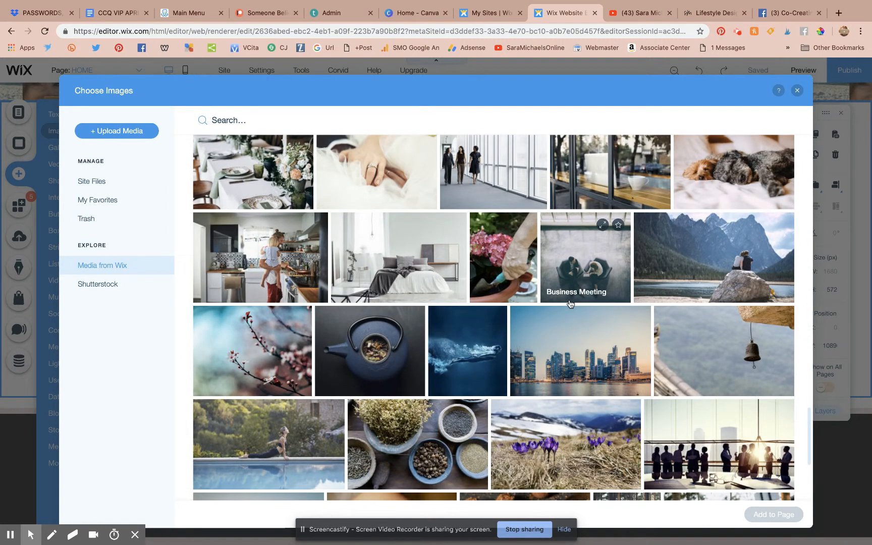
scroll(570, 304, down, 3)
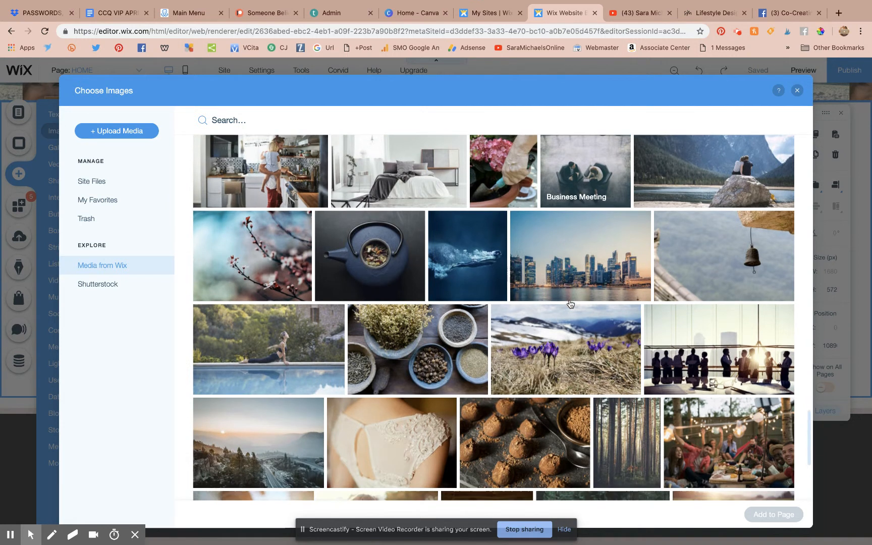
scroll(570, 303, down, 5)
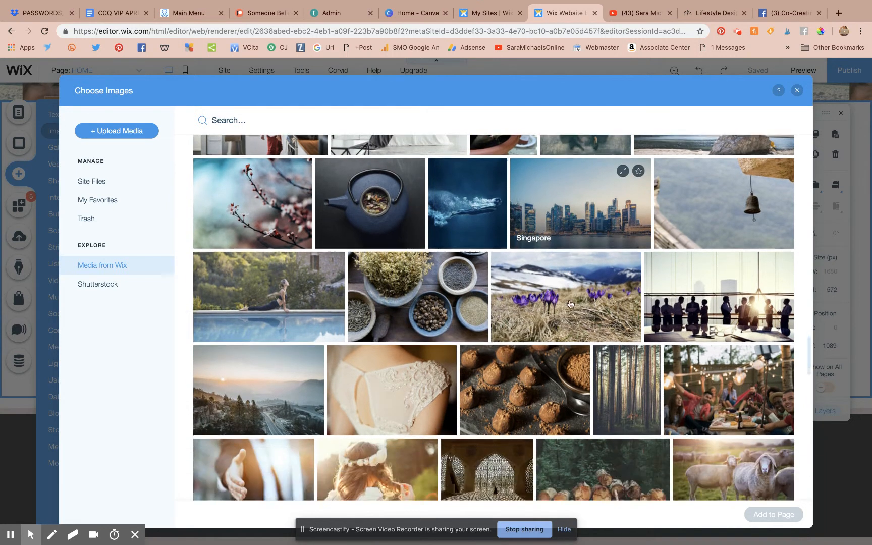
scroll(570, 303, up, 15)
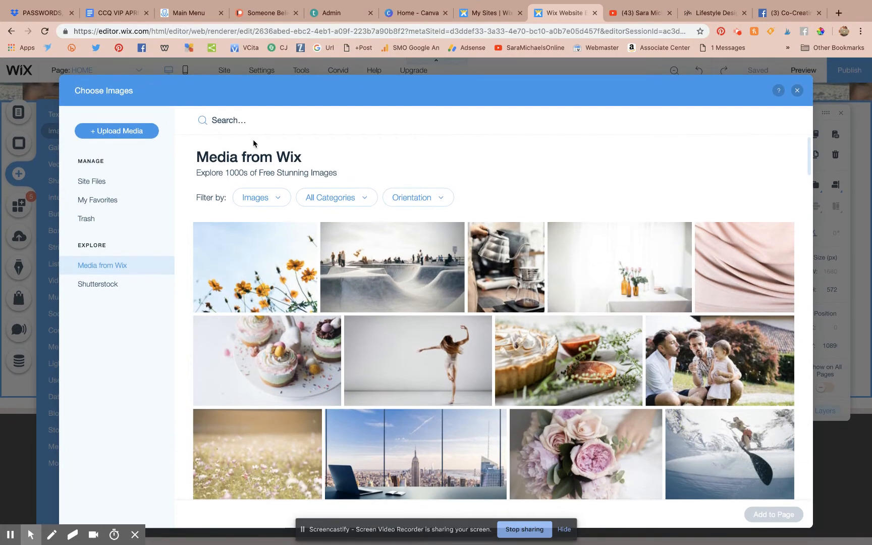
click(232, 120)
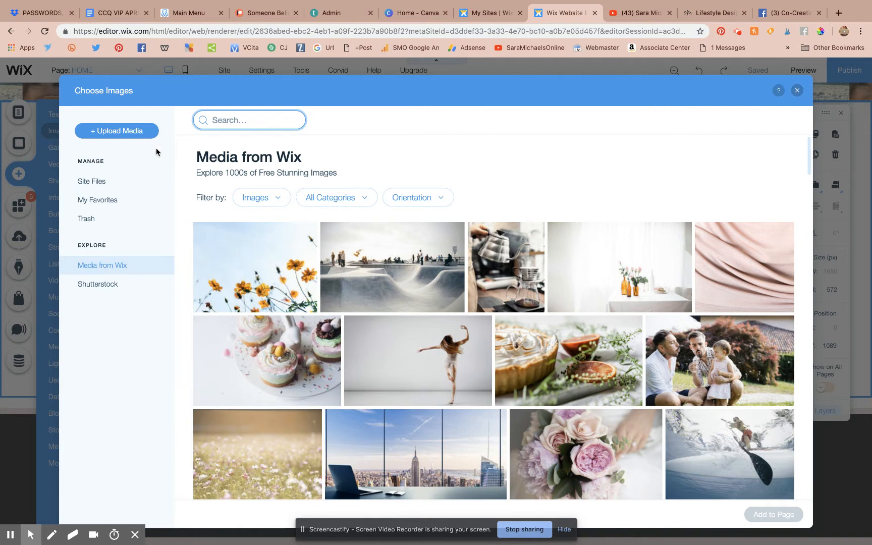
Step: Check Upload Media, browse Site Files under My Image Uploads, then close Choose Images
click(142, 137)
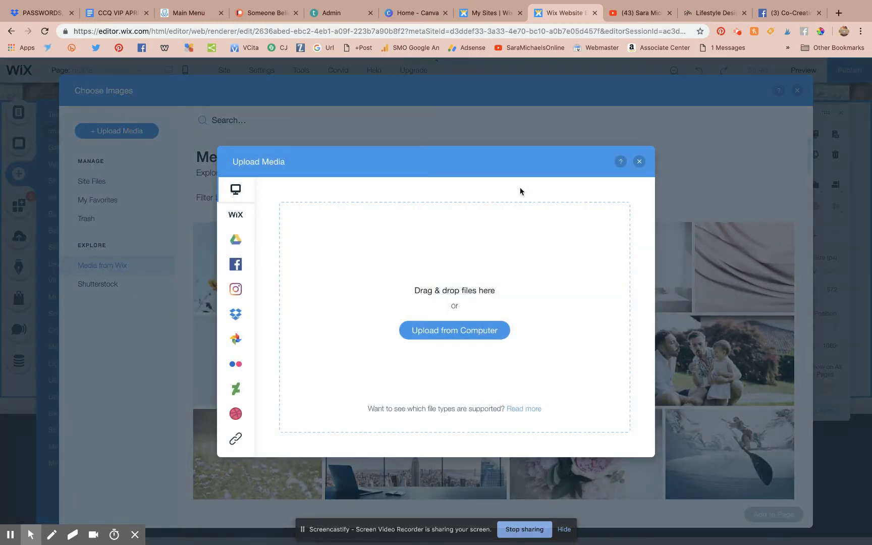
click(637, 161)
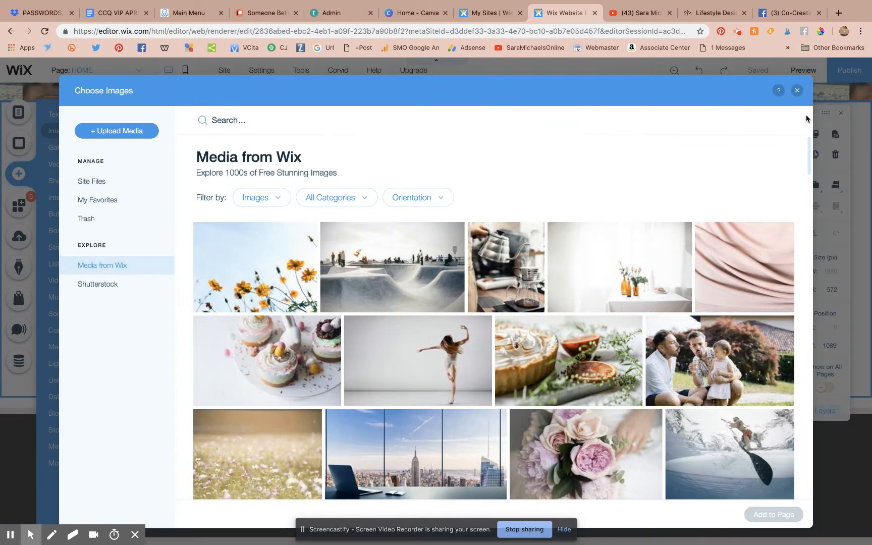
click(796, 91)
click(171, 196)
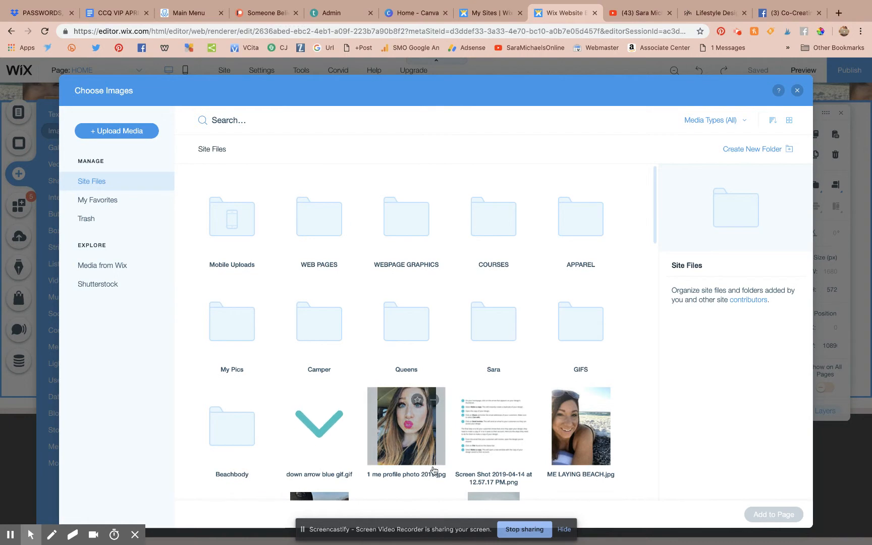
scroll(424, 434, down, 1)
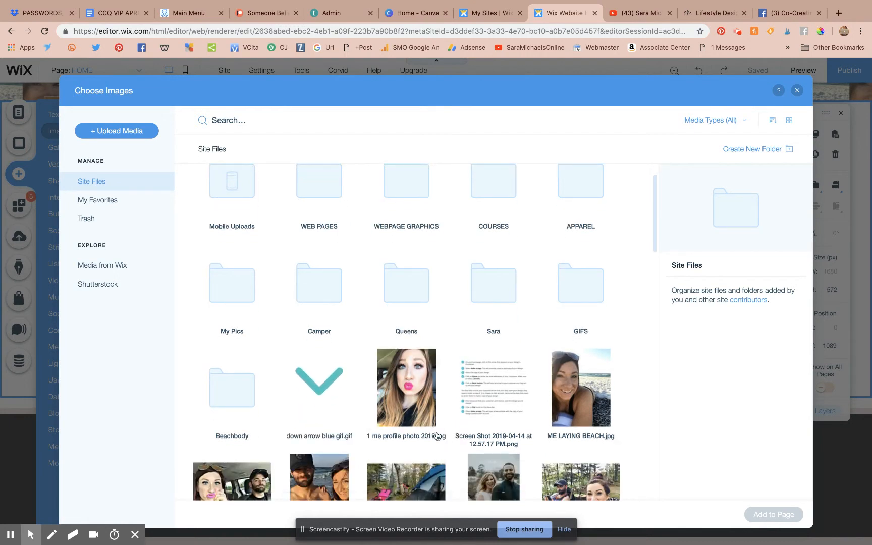
scroll(443, 448, down, 2)
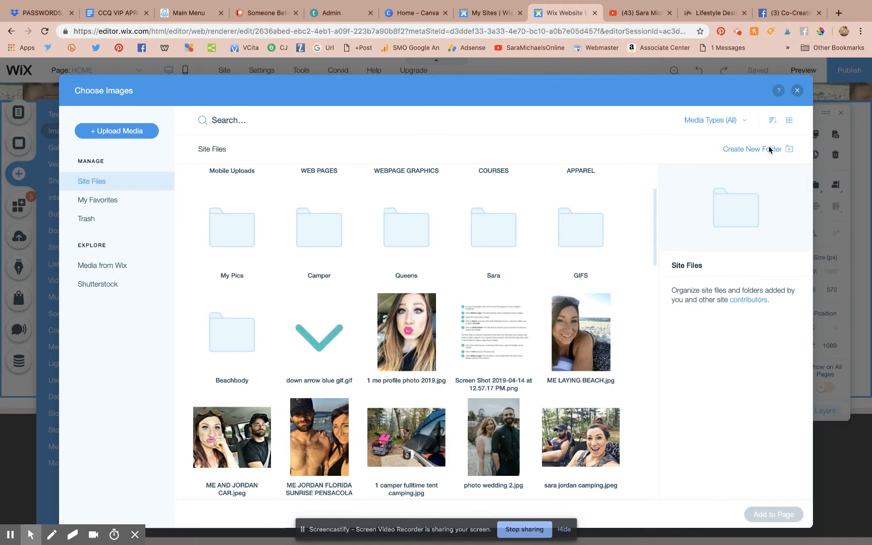
click(797, 91)
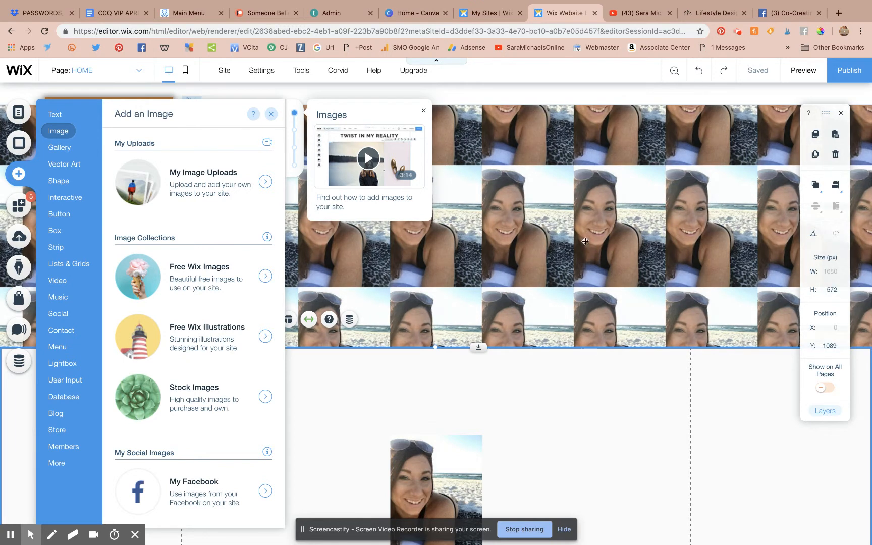
Step: Reopen My Image Uploads, then switch to the Home - Canva tab
click(199, 172)
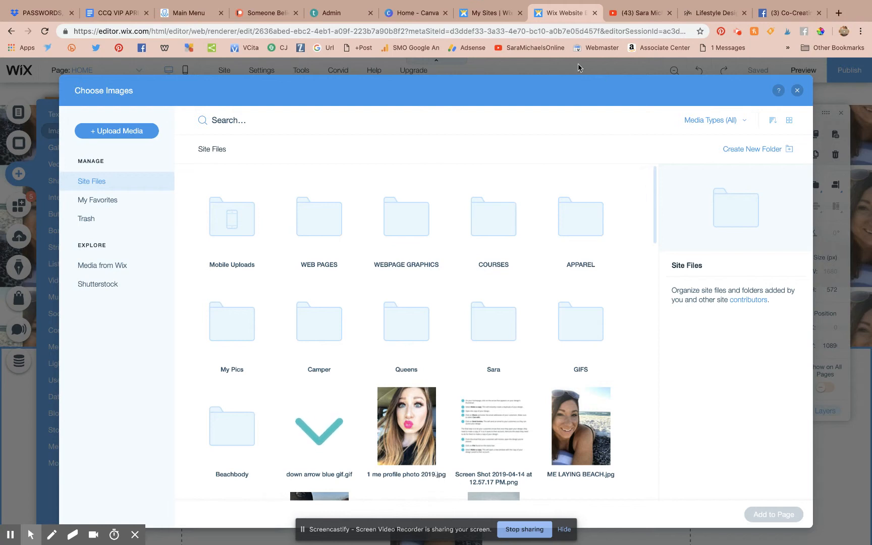
click(433, 19)
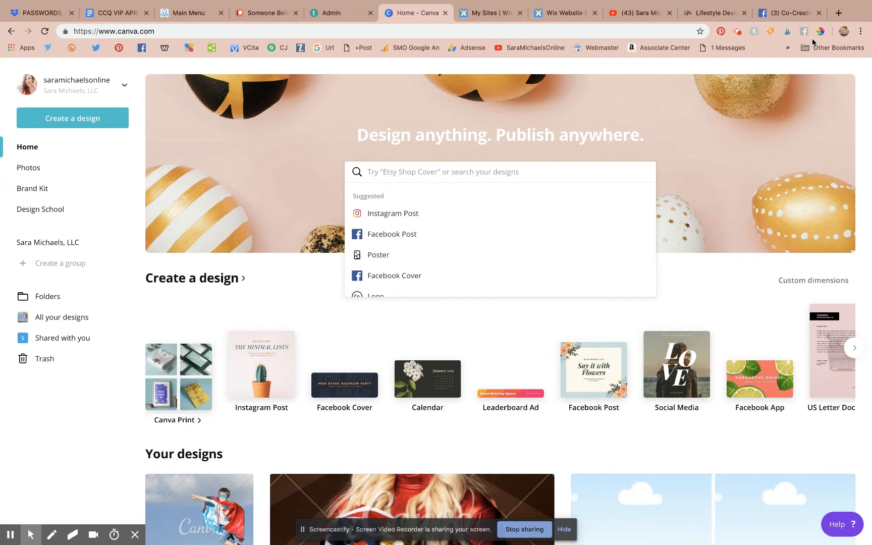
Step: Look through Canva's search box and the extra design type options on the home page
mouse_move(692, 3)
click(446, 172)
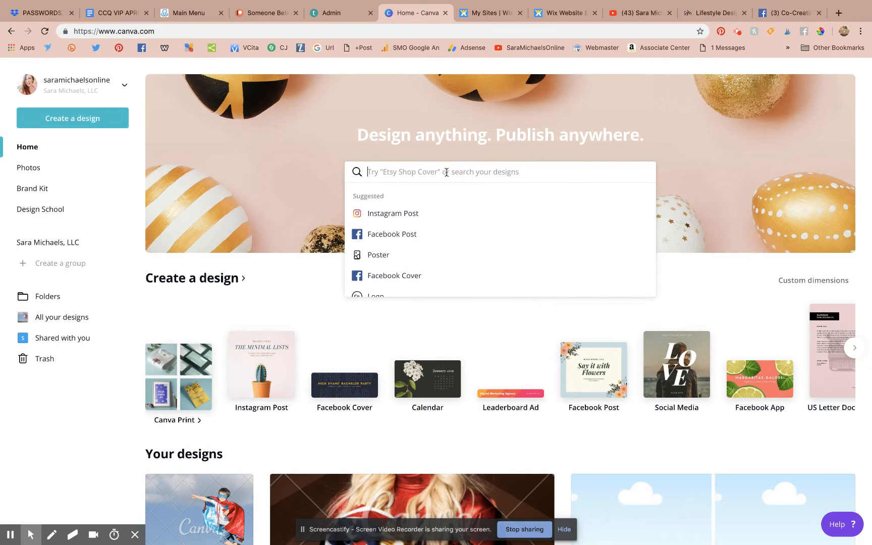
click(171, 30)
click(136, 299)
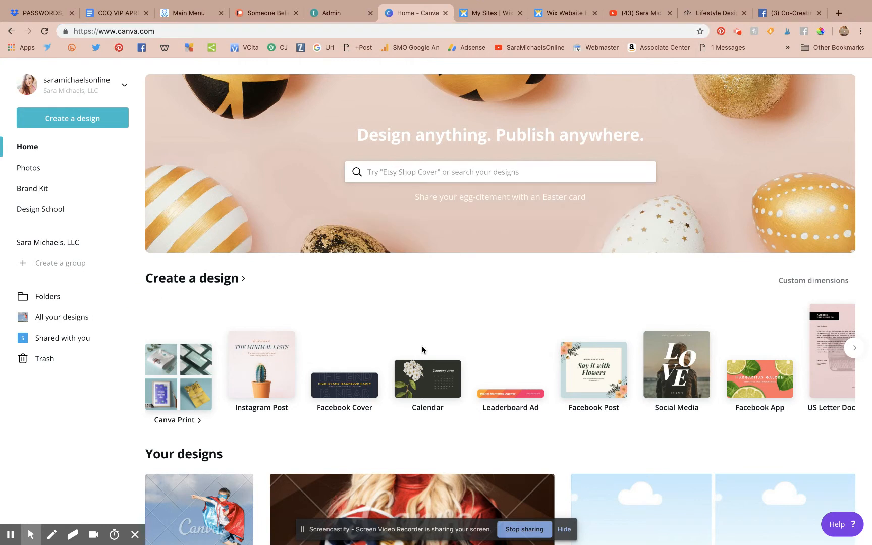
click(854, 347)
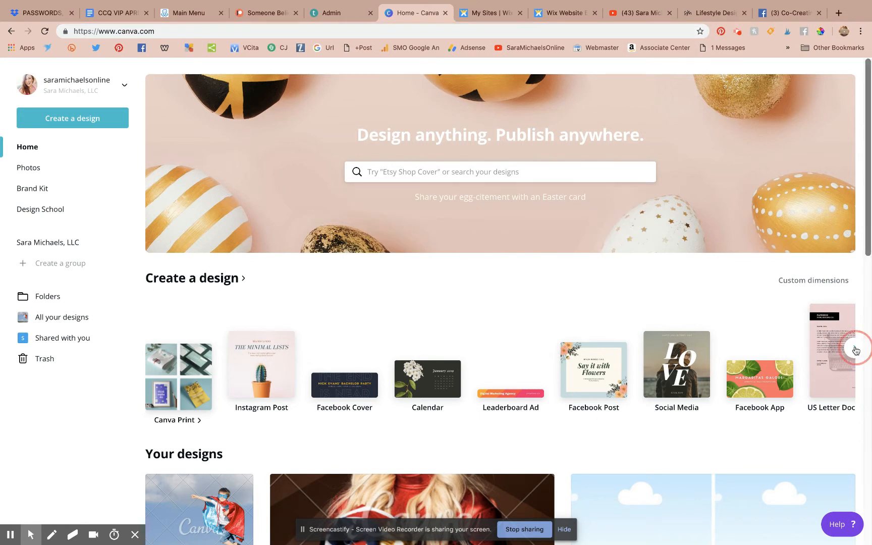
click(855, 348)
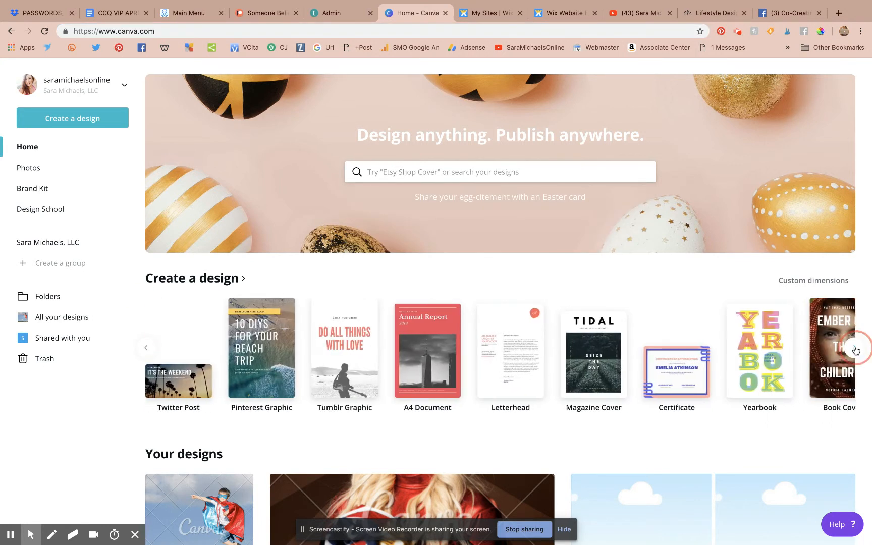
click(854, 348)
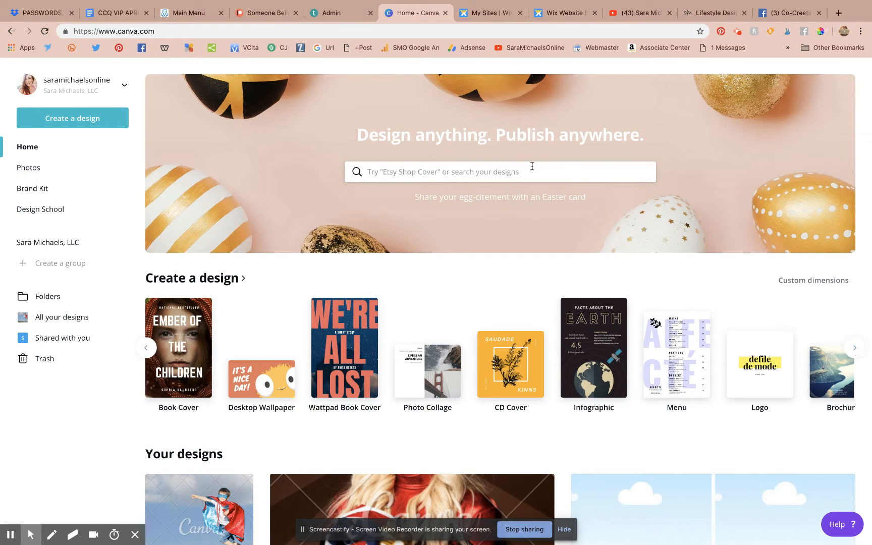
Step: Search 'present' and start a new blank 1920 x 1080 Presentation design
click(531, 173)
text(present)
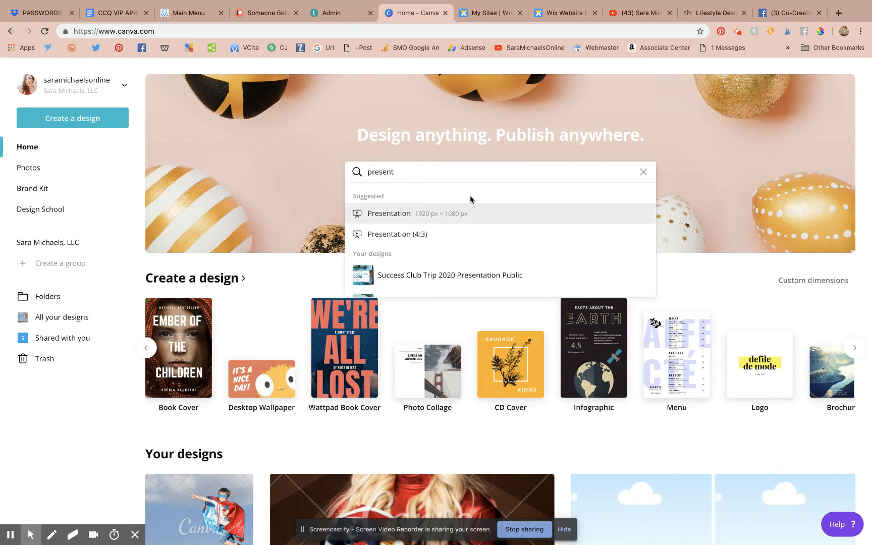
click(396, 216)
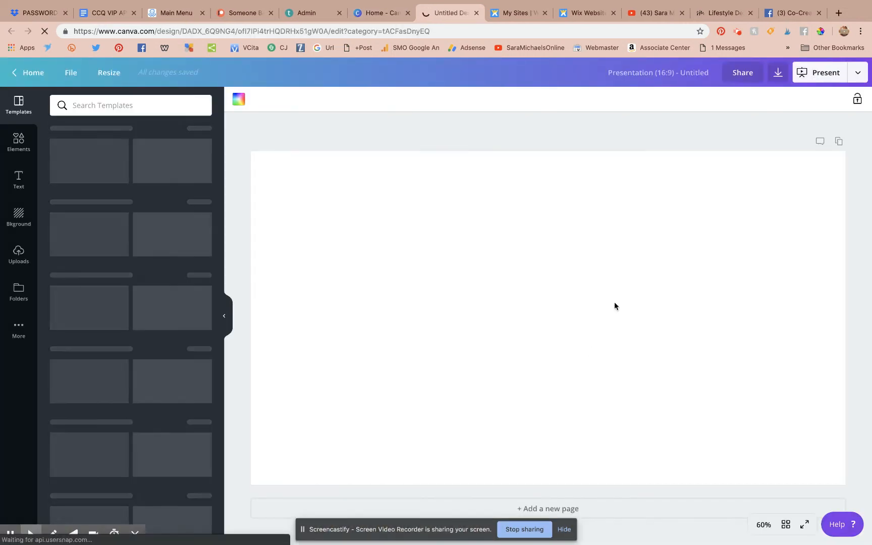
click(18, 254)
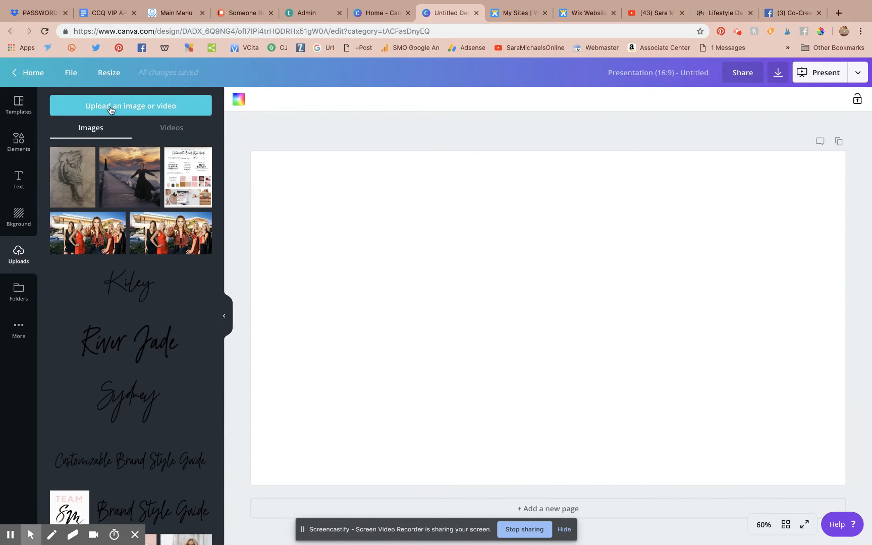
Step: Add the uploaded laptop photo to the slide and enlarge it to cover the page
scroll(150, 328, down, 10)
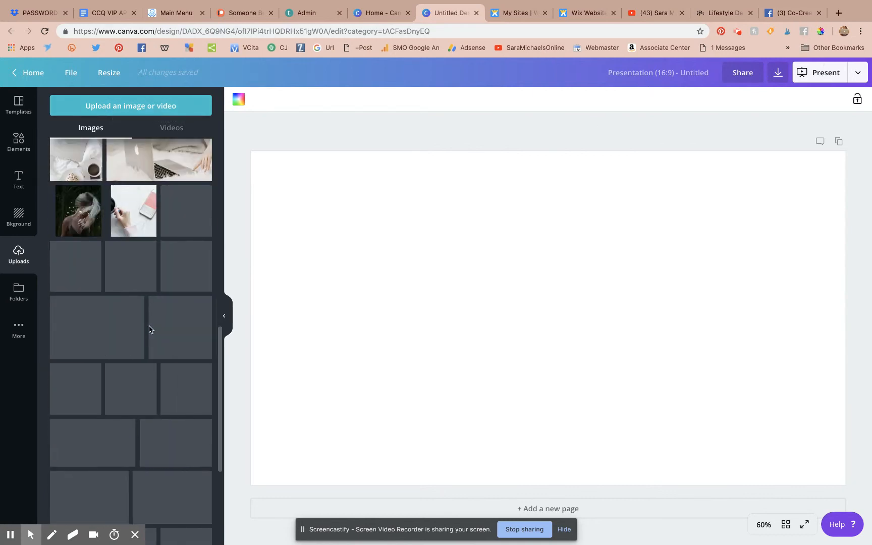
scroll(150, 329, up, 4)
click(159, 355)
click(488, 312)
drag(488, 312, 448, 273)
drag(772, 410, 870, 498)
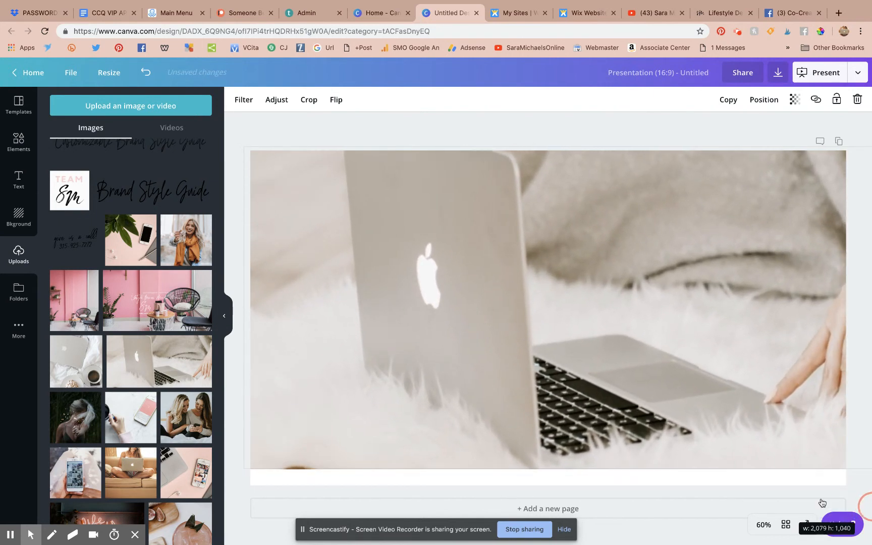
drag(569, 470, 568, 492)
drag(625, 335, 606, 335)
Step: Crop the laptop photo to fill the slide edge to edge and title the design 'BANNER'
click(309, 99)
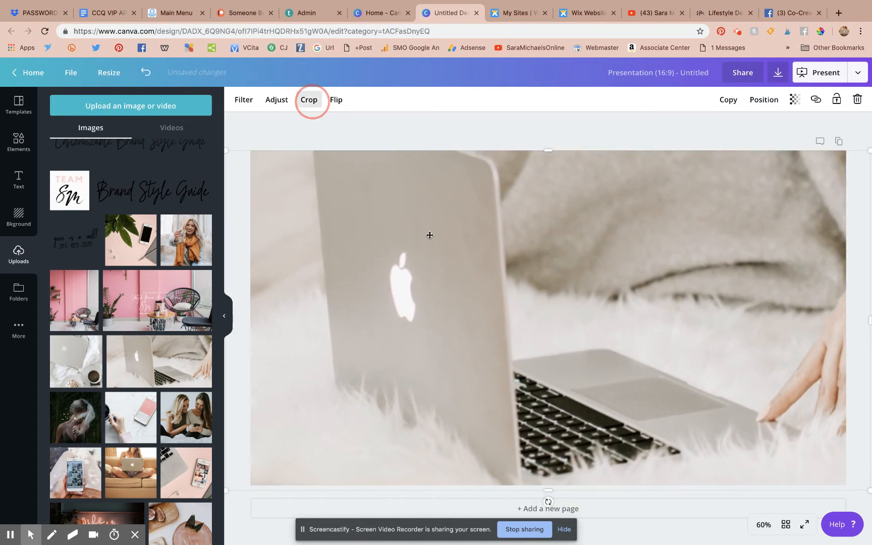
drag(461, 266, 391, 245)
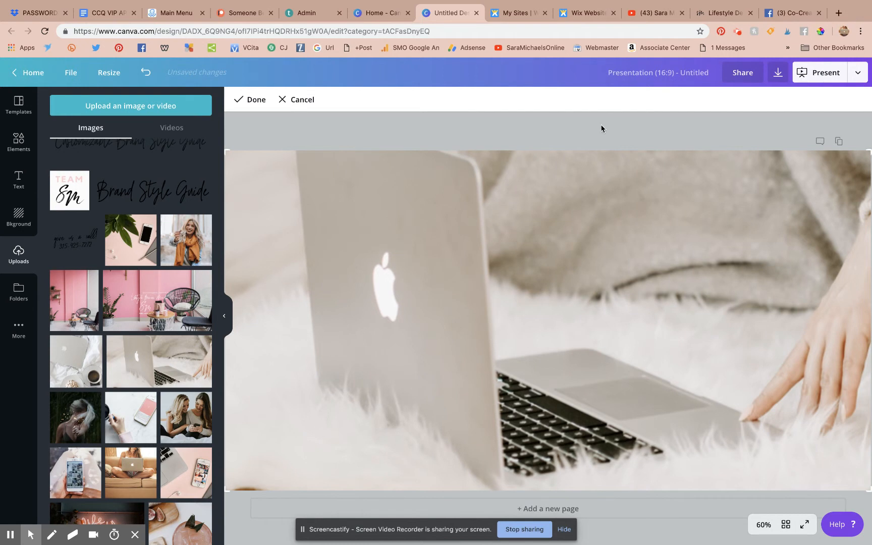
click(591, 122)
click(671, 76)
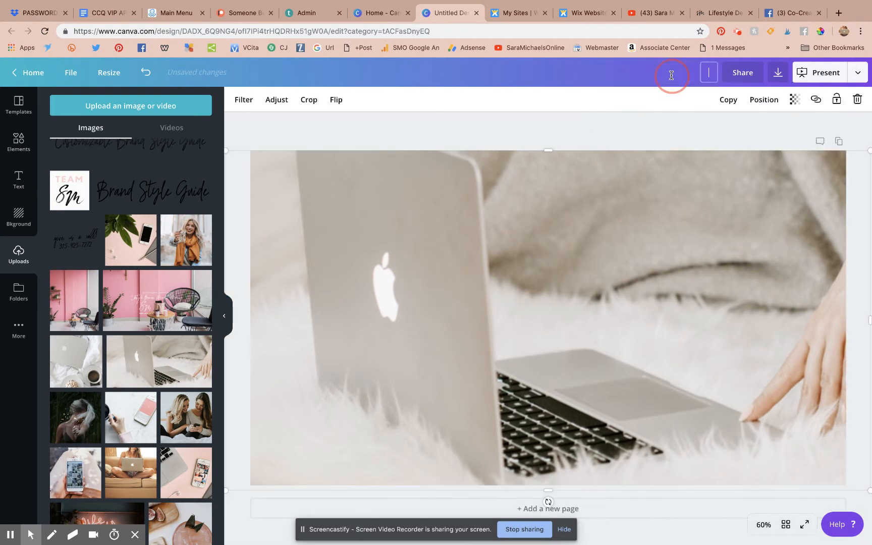
text(BANNER)
Step: Download the BANNER design with the file type set to PNG
click(859, 76)
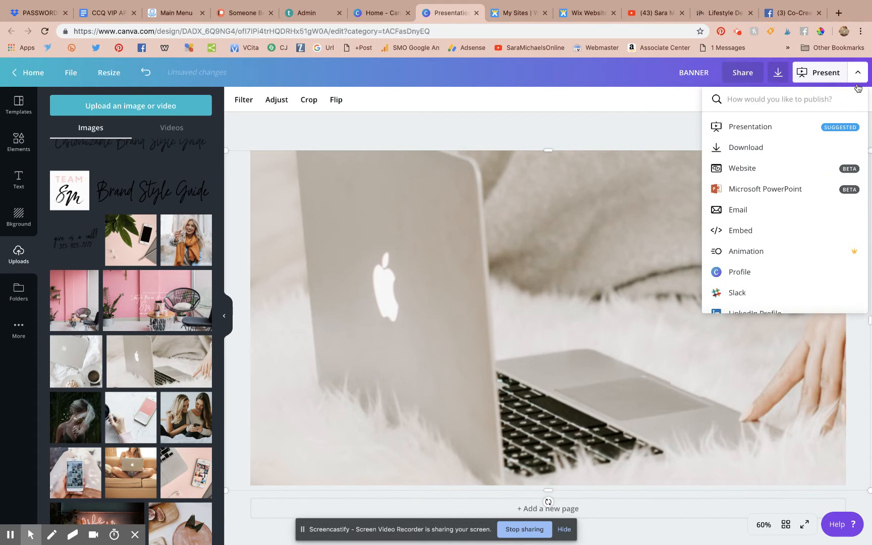
click(785, 150)
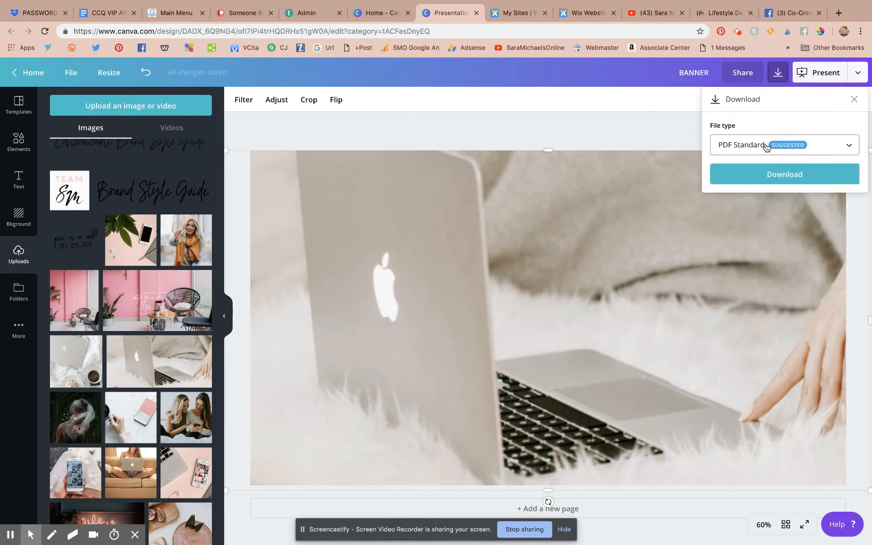
click(766, 146)
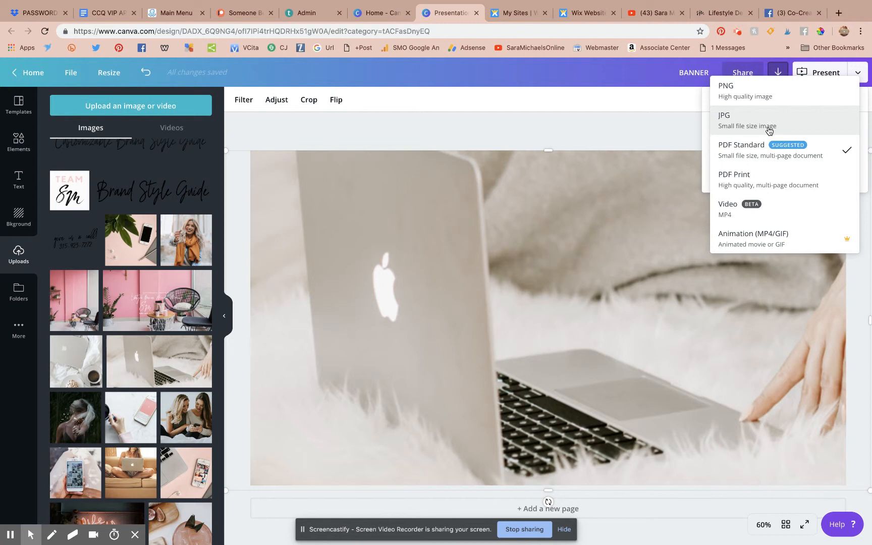
click(746, 94)
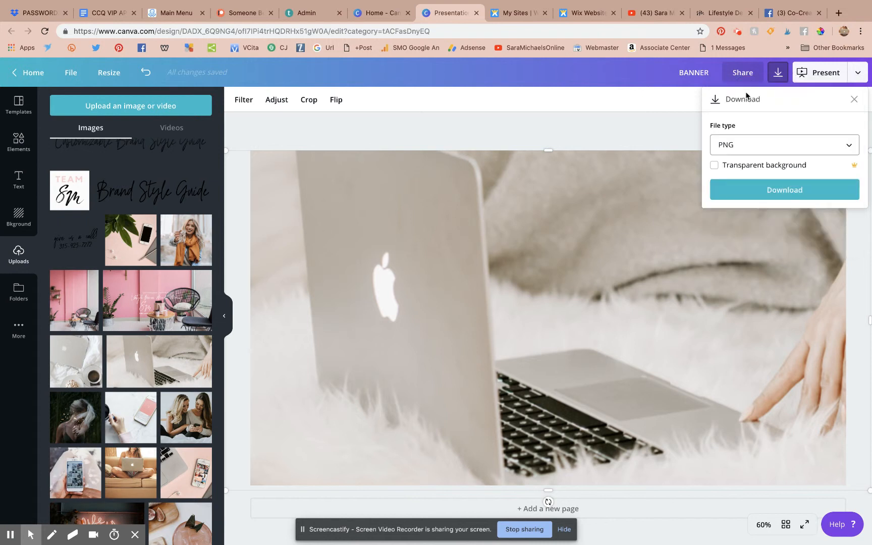
click(770, 198)
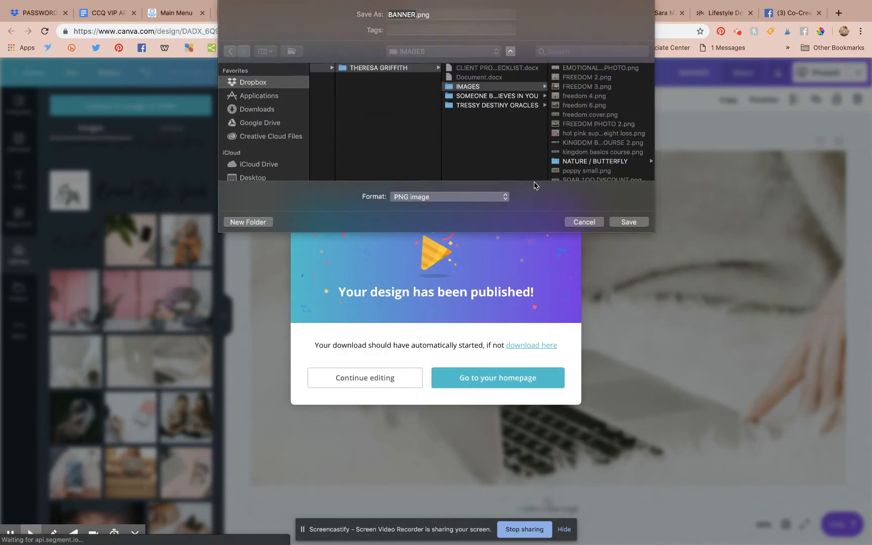
Step: Choose the 2 BLOG > Blogs folder as the save location
click(411, 51)
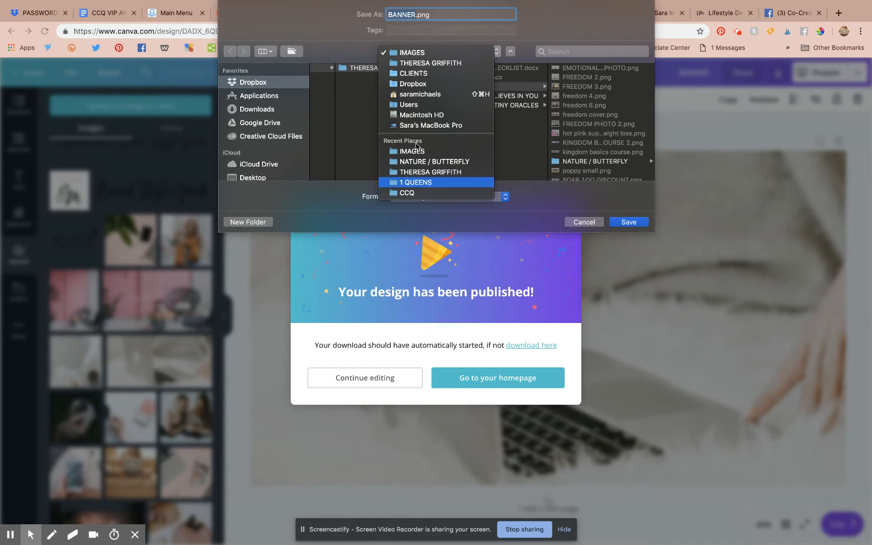
click(554, 49)
click(555, 48)
text(blog)
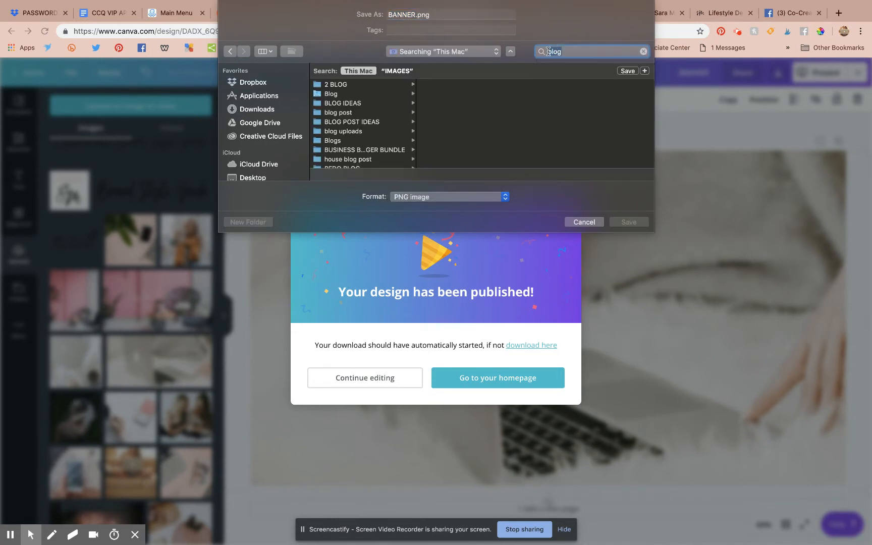
click(328, 96)
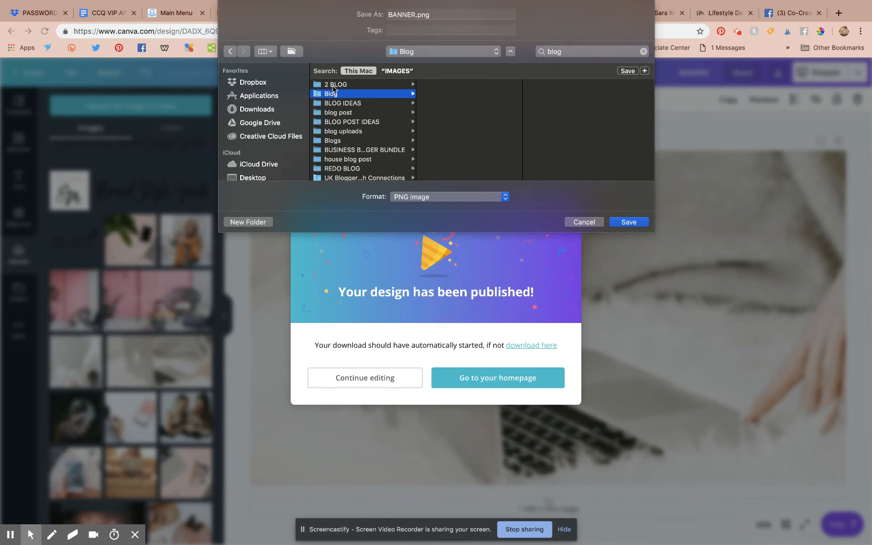
click(333, 85)
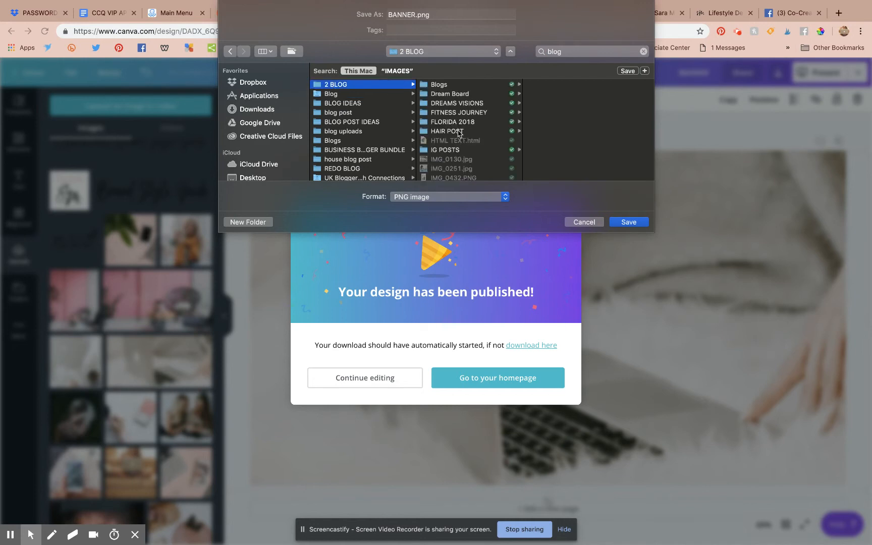
click(439, 84)
Step: Save the PNG as 'LAPTOP BANNER 1920' and dismiss Canva's published message
click(403, 13)
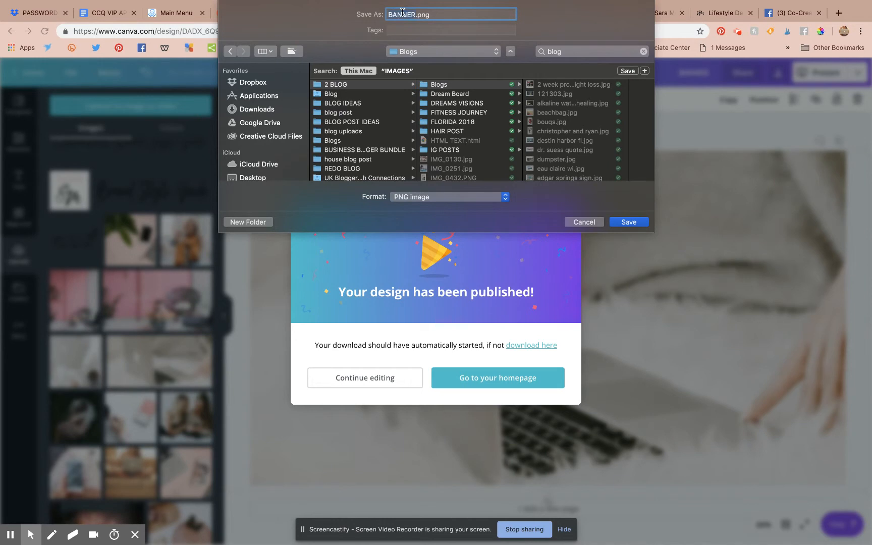
text(LAPTOP BANNER 1920)
key(Return)
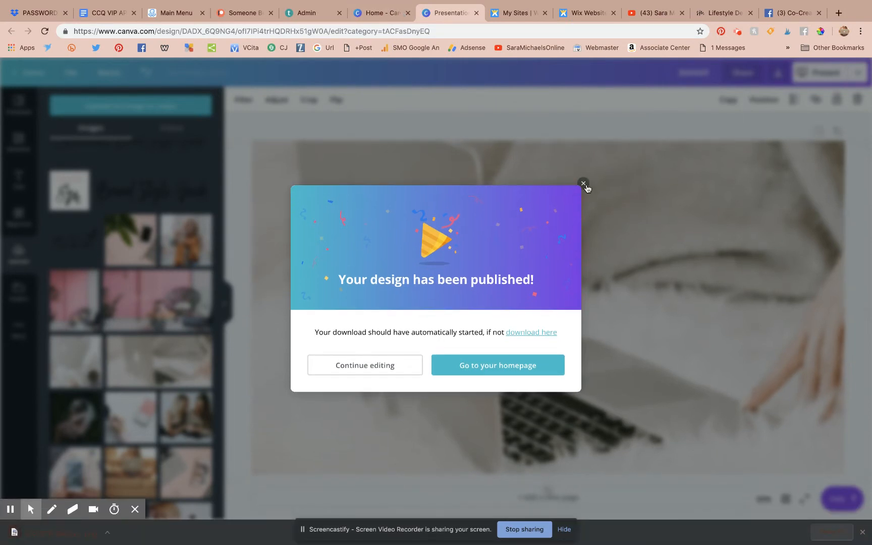
click(583, 184)
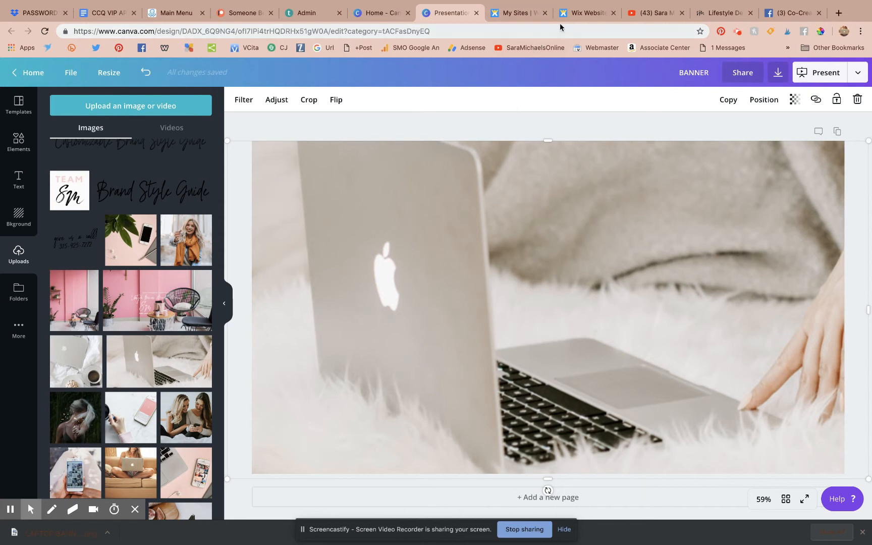
click(575, 17)
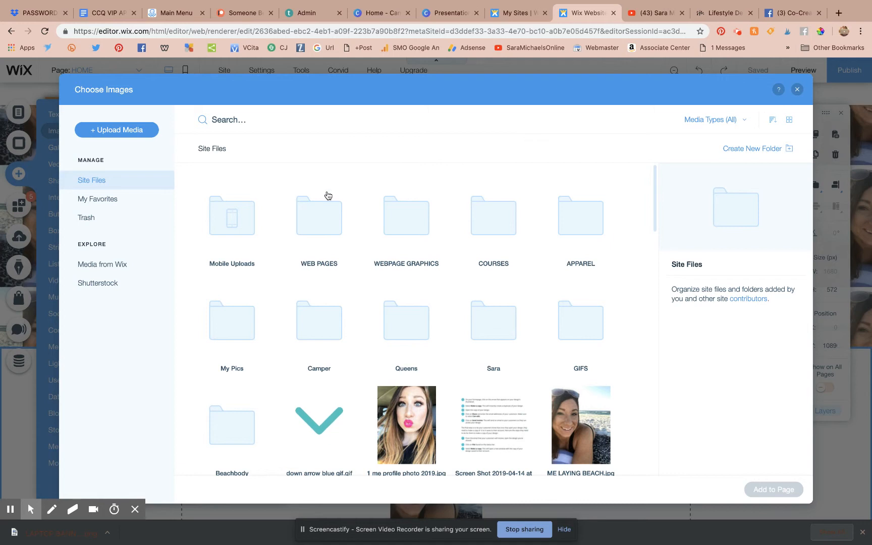
Step: Start an upload from the computer in Wix's media manager and browse the Google Drive files
scroll(227, 182, down, 3)
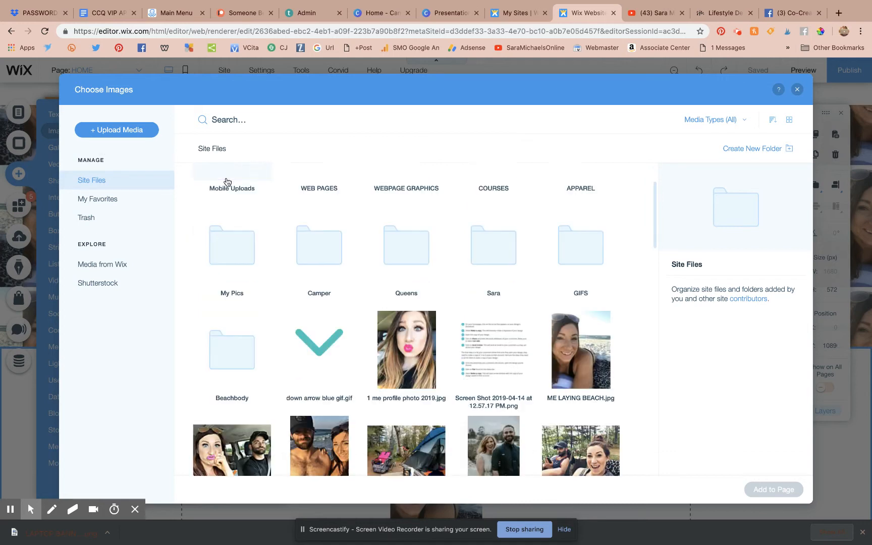
scroll(227, 182, up, 3)
click(107, 134)
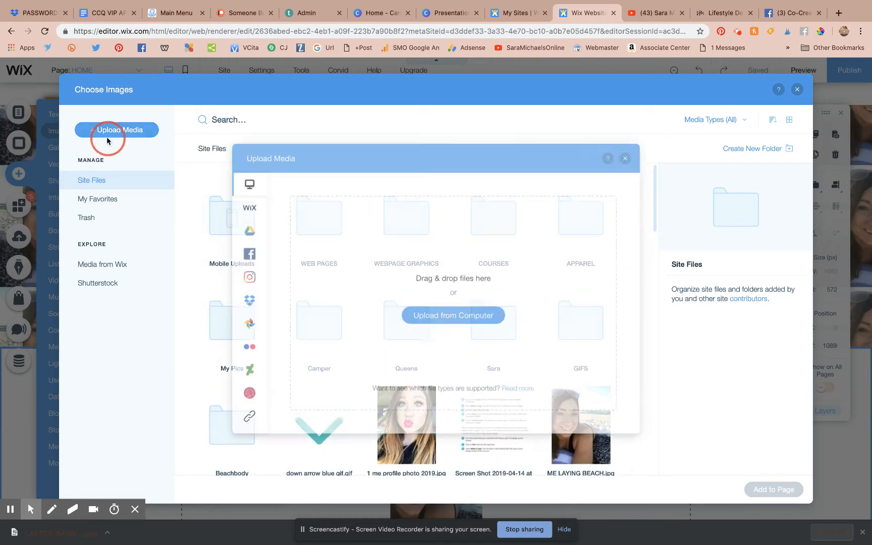
click(433, 319)
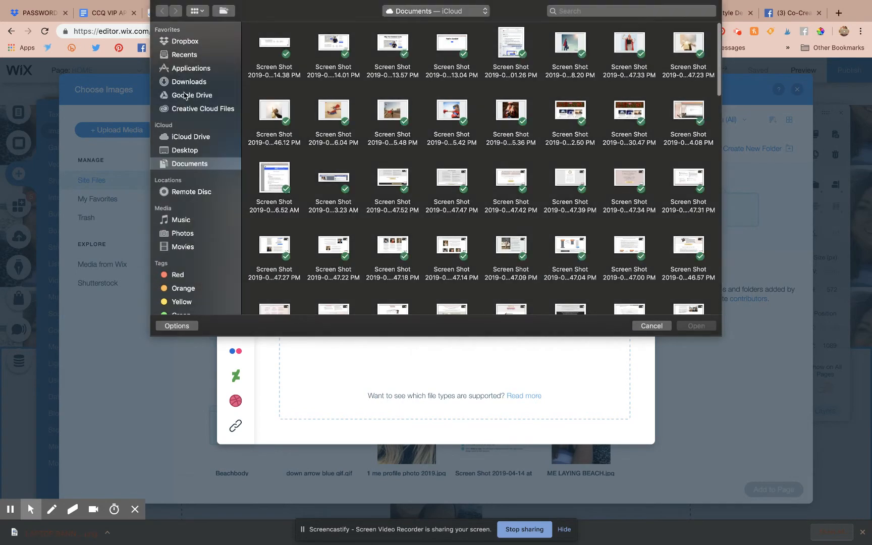
click(187, 95)
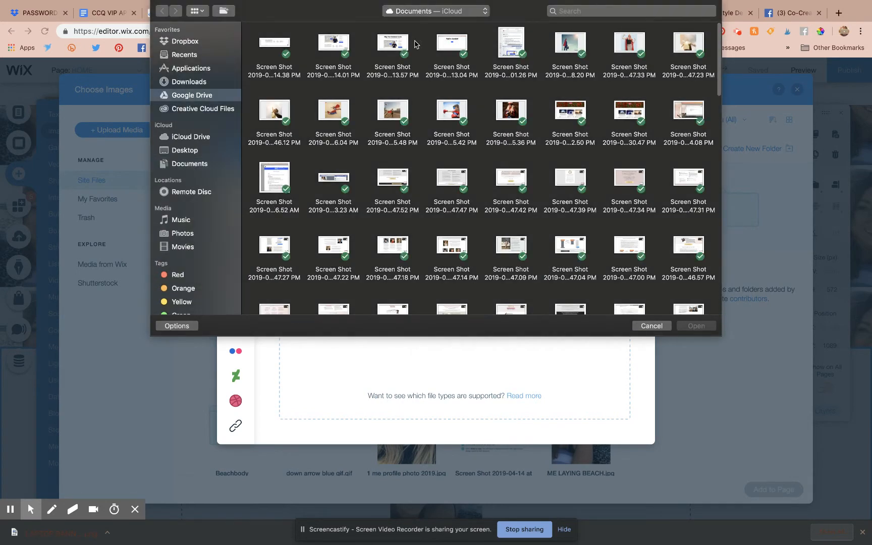
Step: Search for 'banner 16', upload LAPTOP BANNER 16-9.png, and return to the editor
click(570, 10)
text(banner)
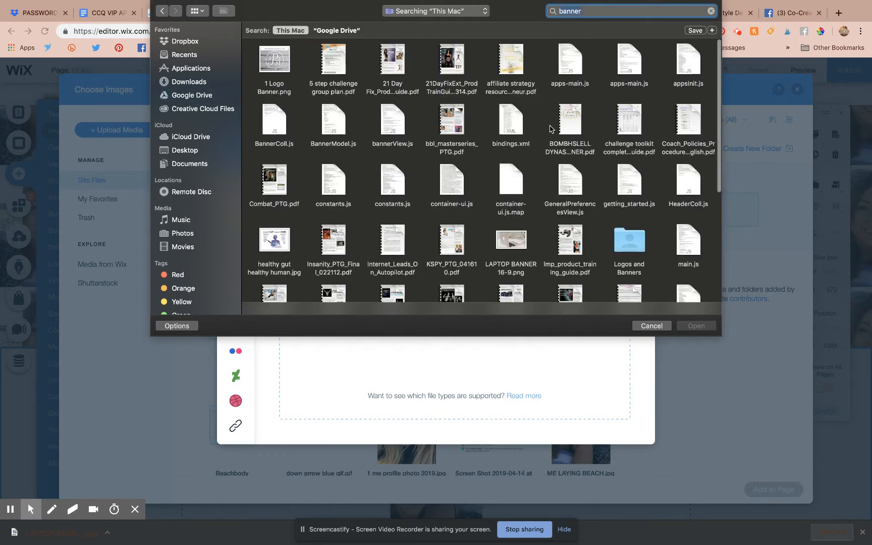
scroll(586, 191, down, 4)
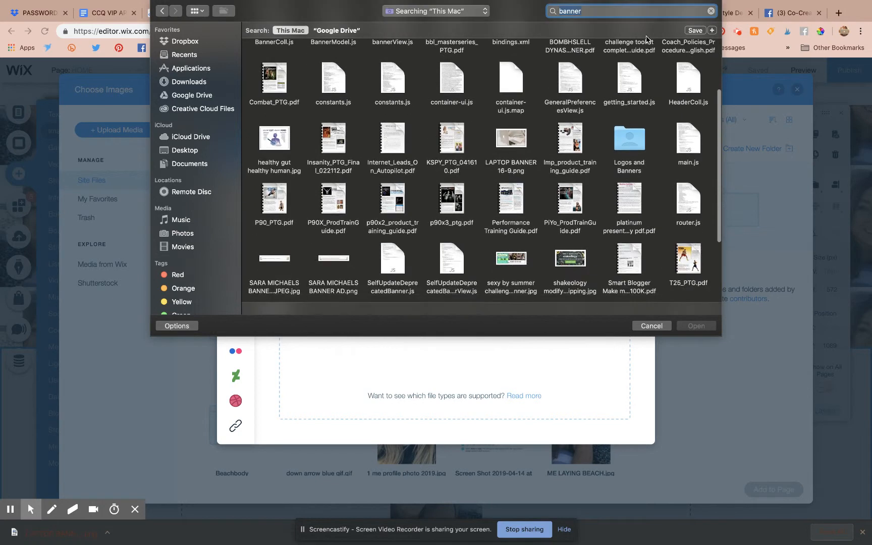
click(620, 11)
text(16)
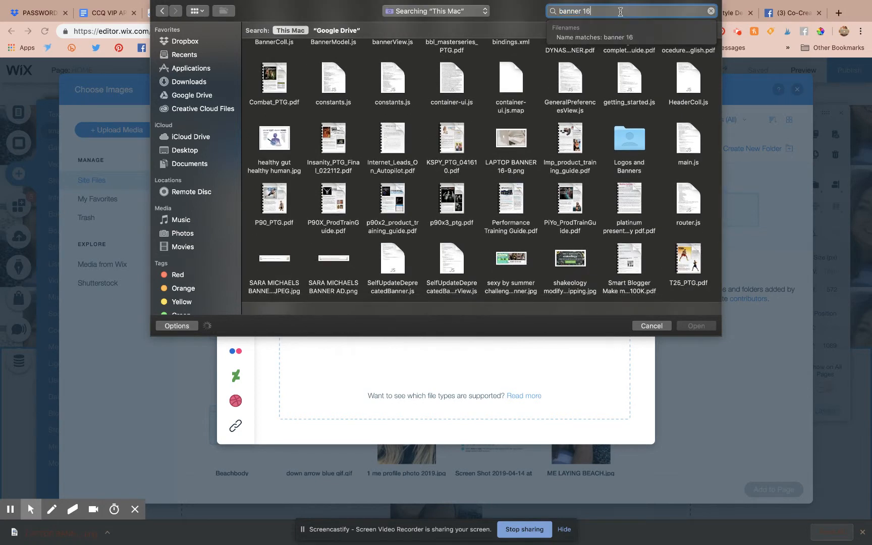
click(509, 59)
double_click(508, 59)
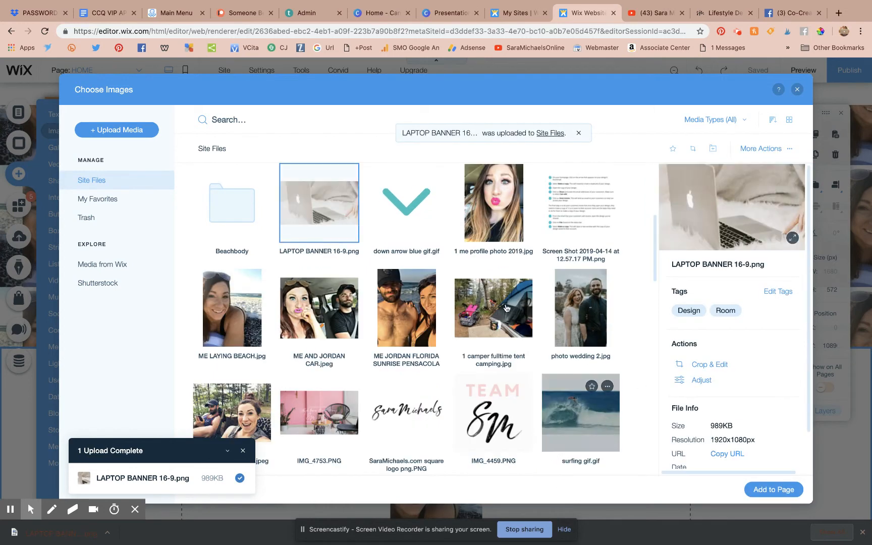
click(754, 489)
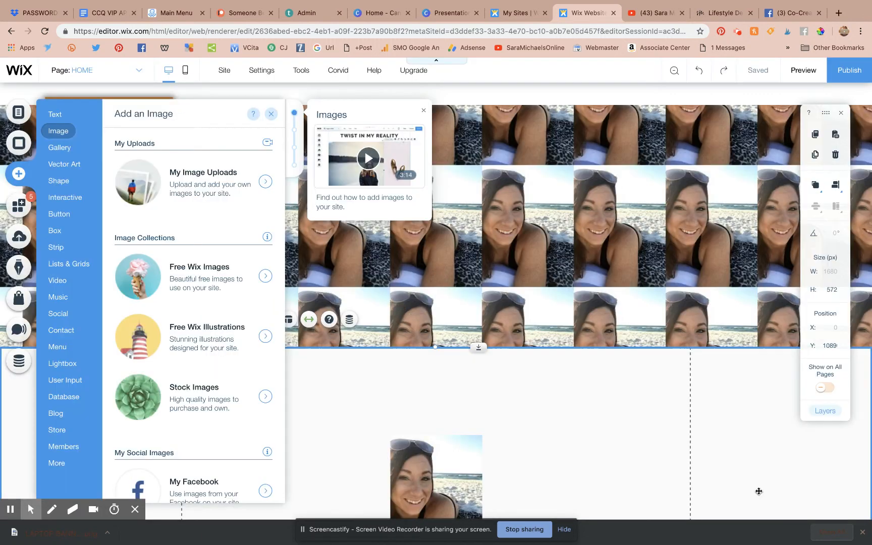
Step: Set the homepage strip's background image to LAPTOP BANNER 16-9.png from Site Files, then close the panel
click(507, 441)
click(530, 421)
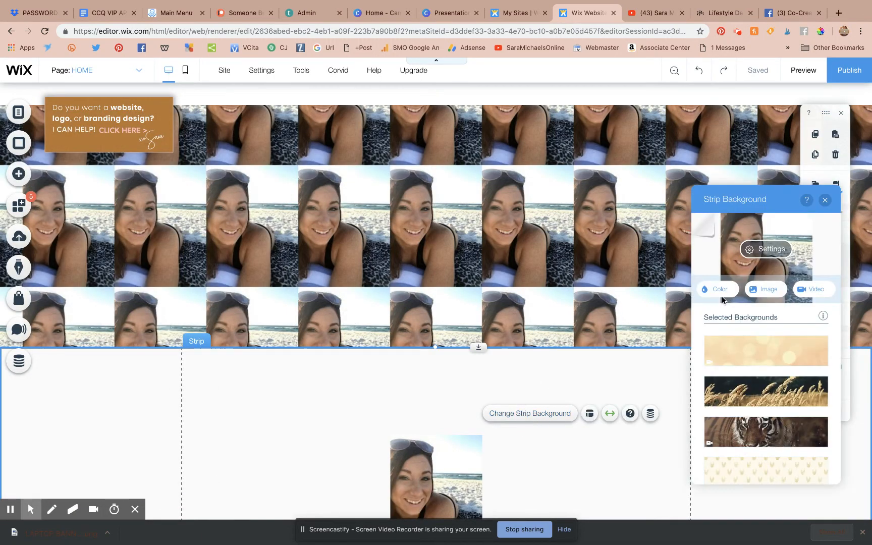
click(766, 291)
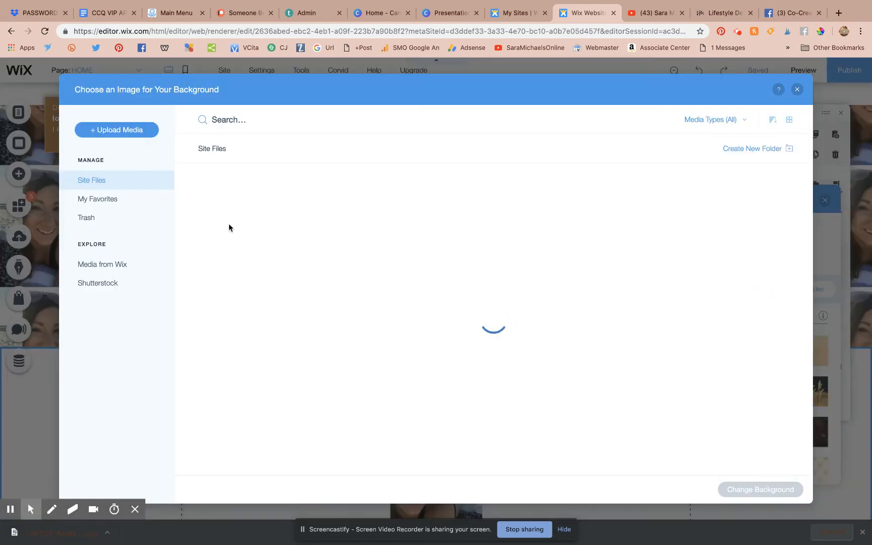
double_click(244, 227)
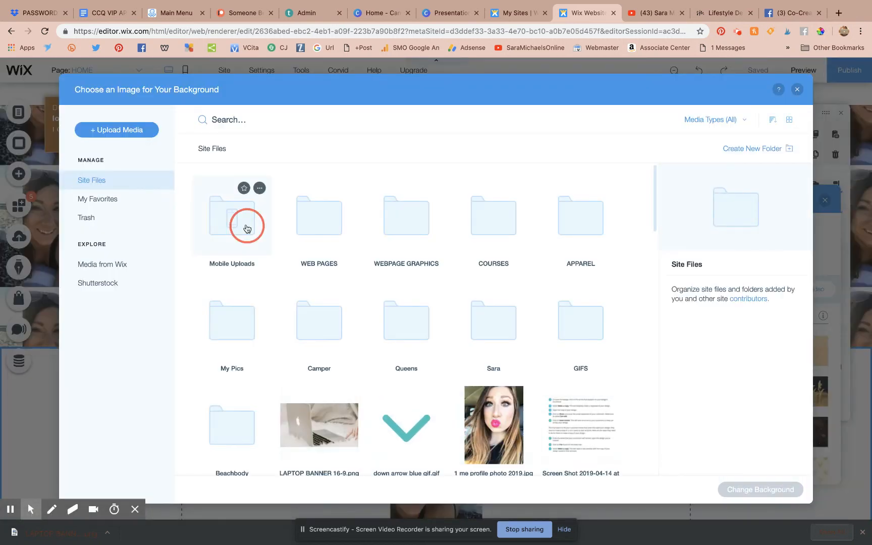
click(114, 185)
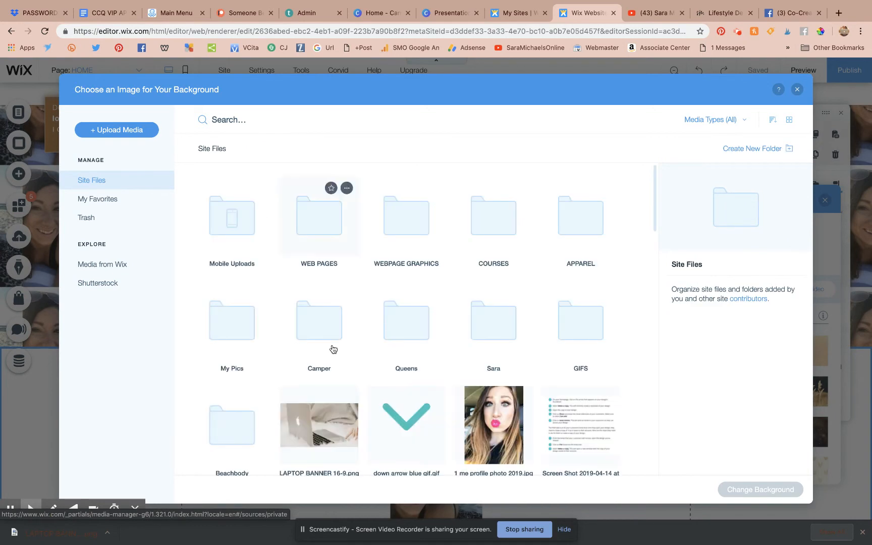
click(324, 437)
double_click(325, 437)
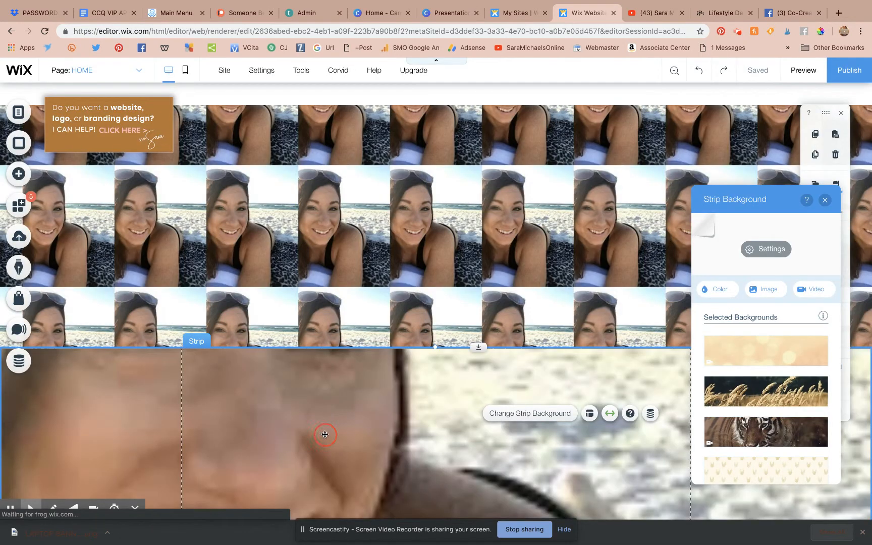
scroll(518, 423, down, 3)
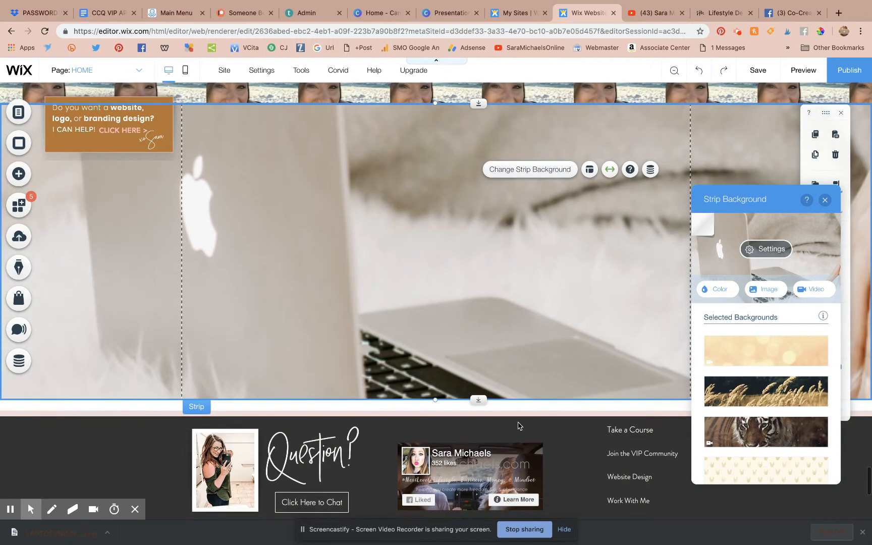
click(824, 200)
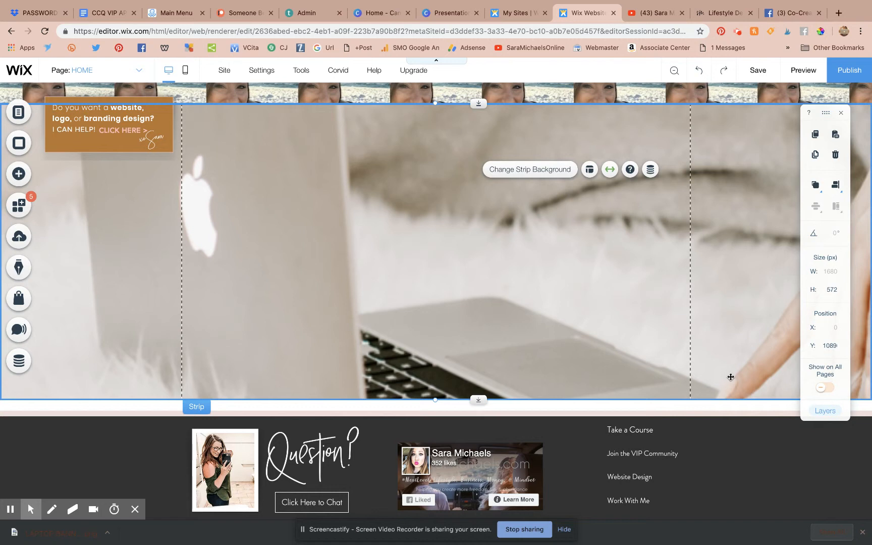
Step: In the Canva banner, swap in the orange-scarf woman photo and crop it lower, then go back to Wix
click(457, 16)
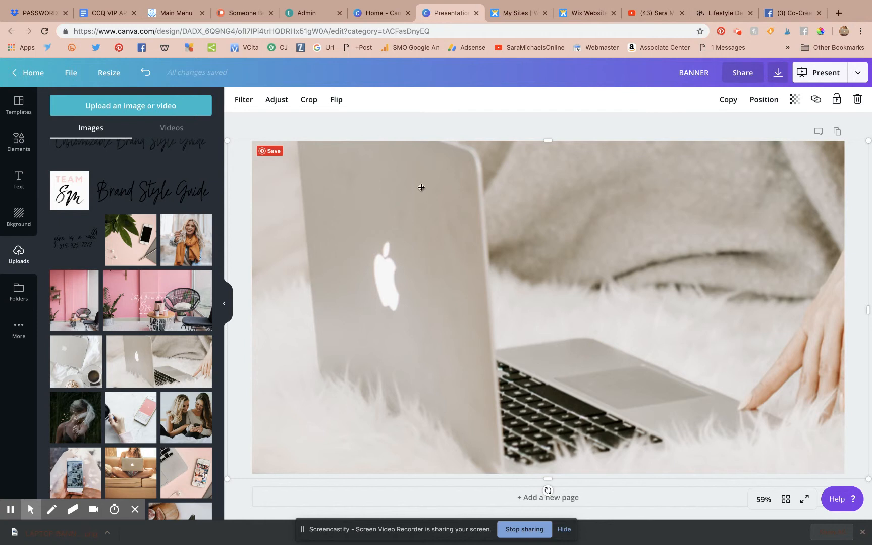
drag(199, 238, 322, 249)
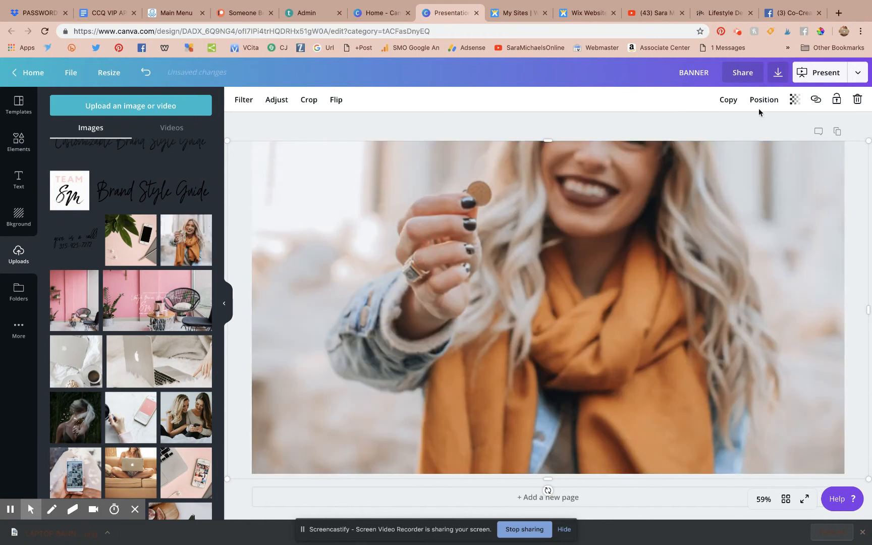
click(308, 100)
drag(516, 220, 508, 327)
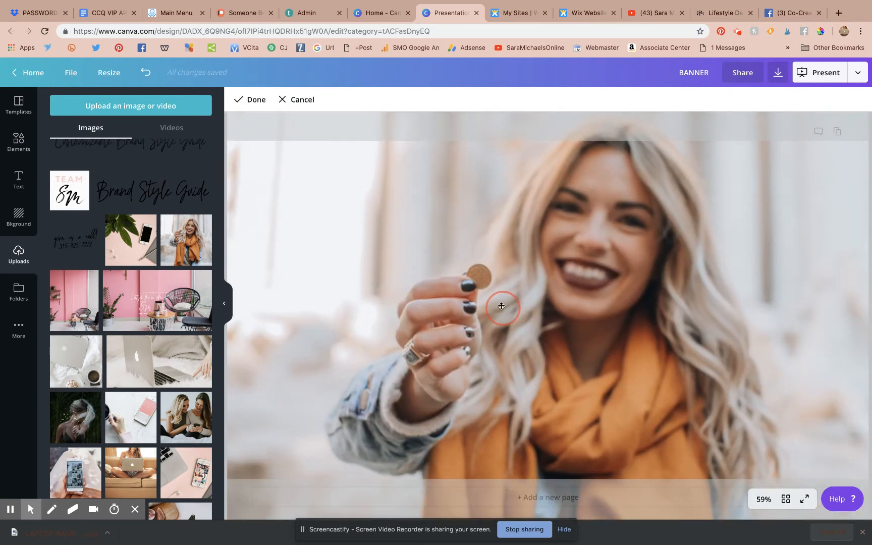
click(250, 99)
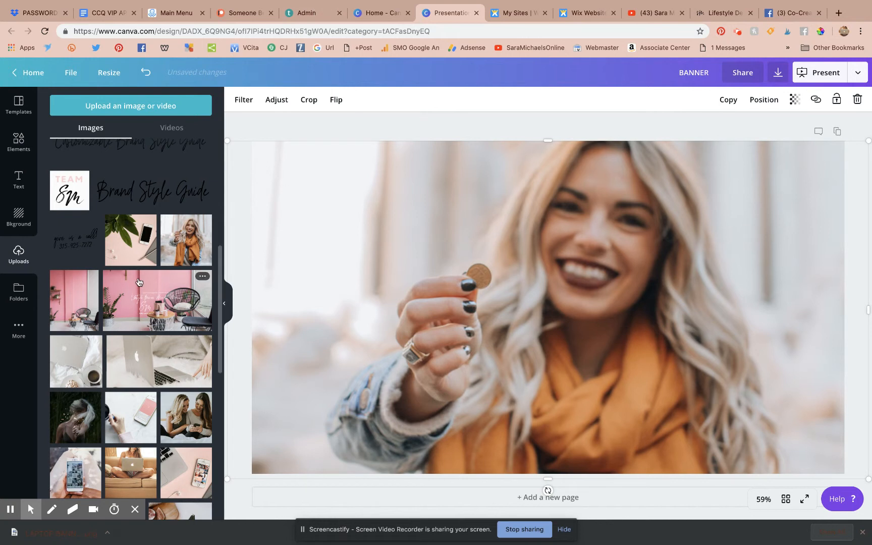
scroll(139, 281, down, 6)
scroll(140, 282, down, 12)
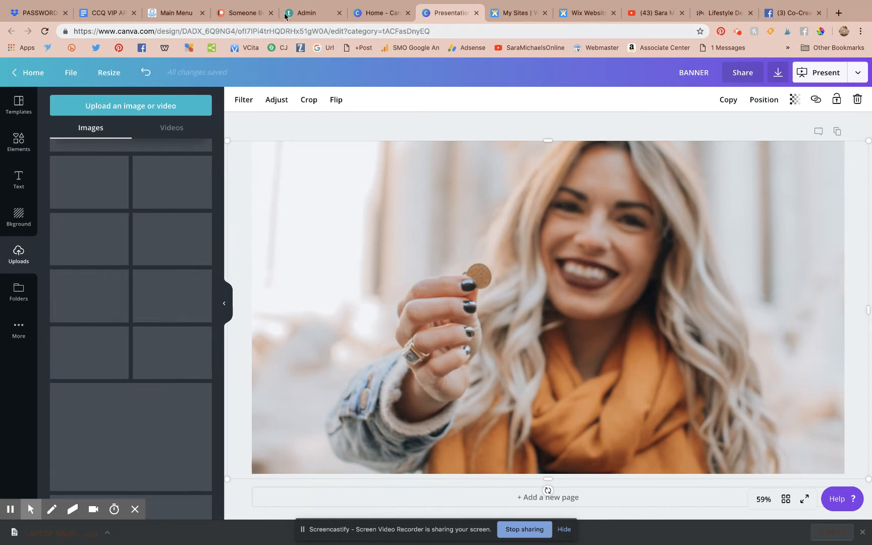
click(588, 13)
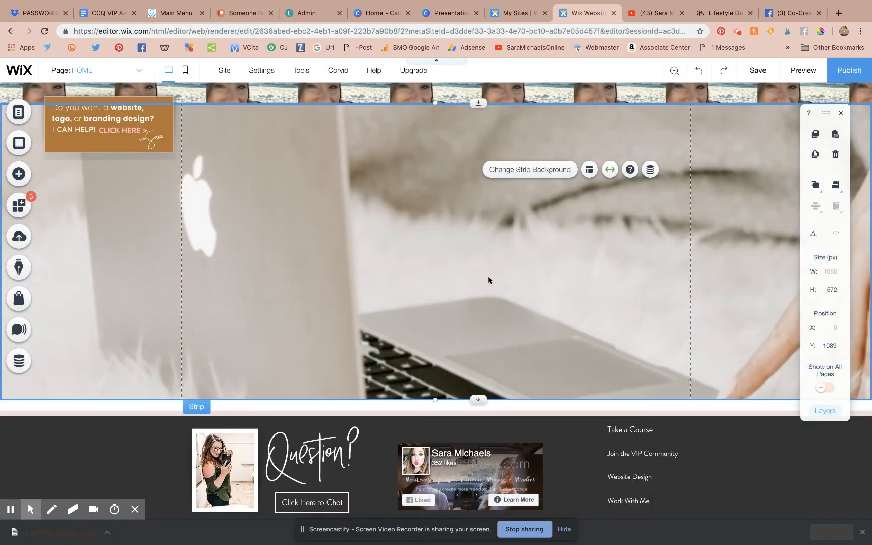
Step: Change the strip background image's scaling from Scale to Fill to Tile and close Image Settings
click(545, 169)
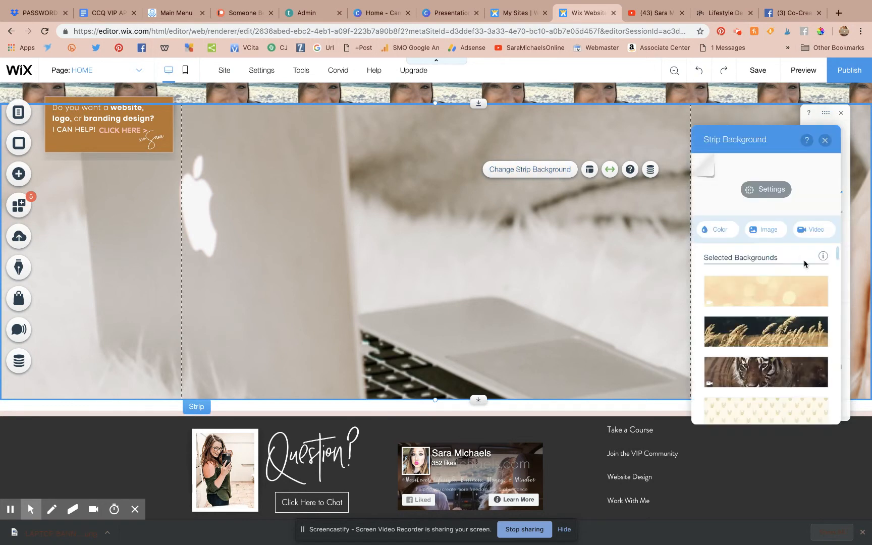
click(764, 190)
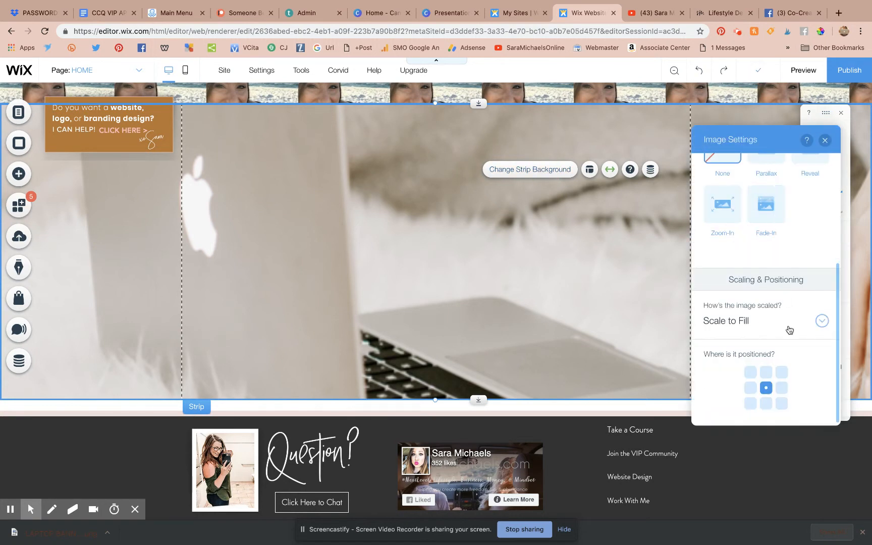
click(738, 326)
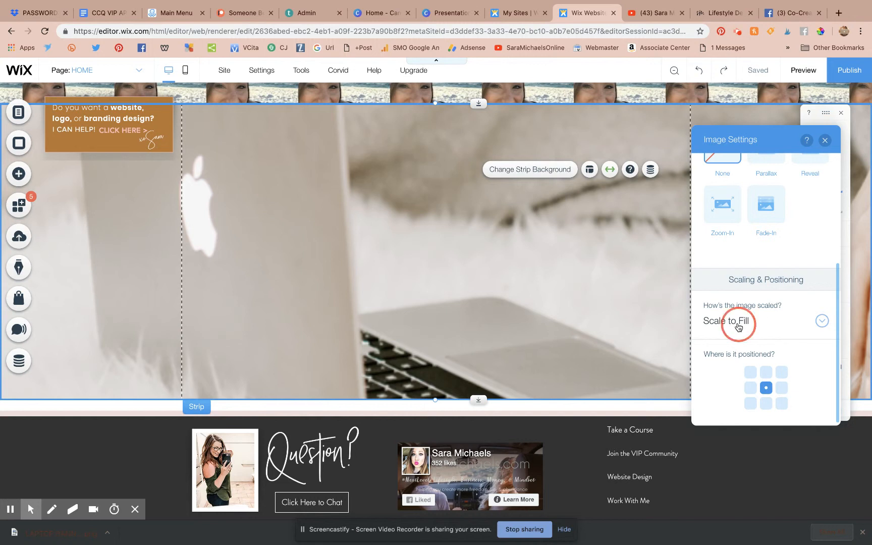
click(737, 342)
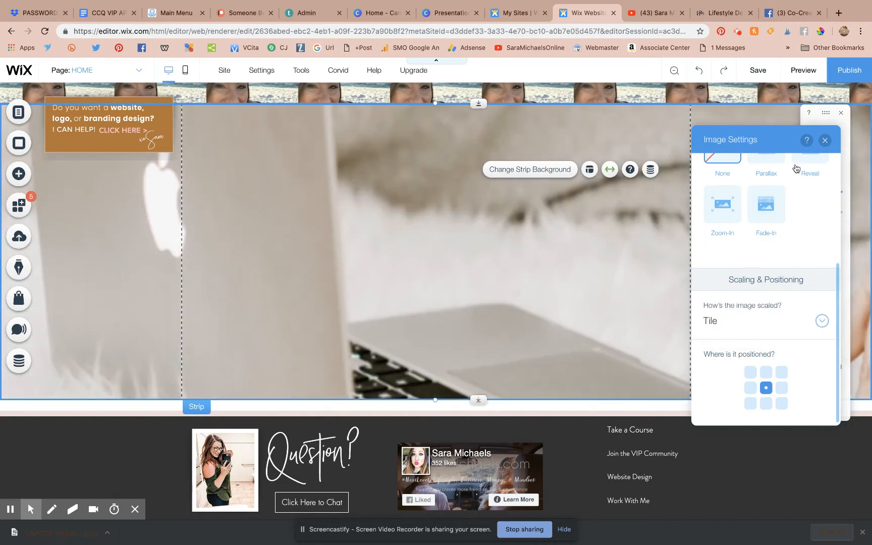
click(825, 141)
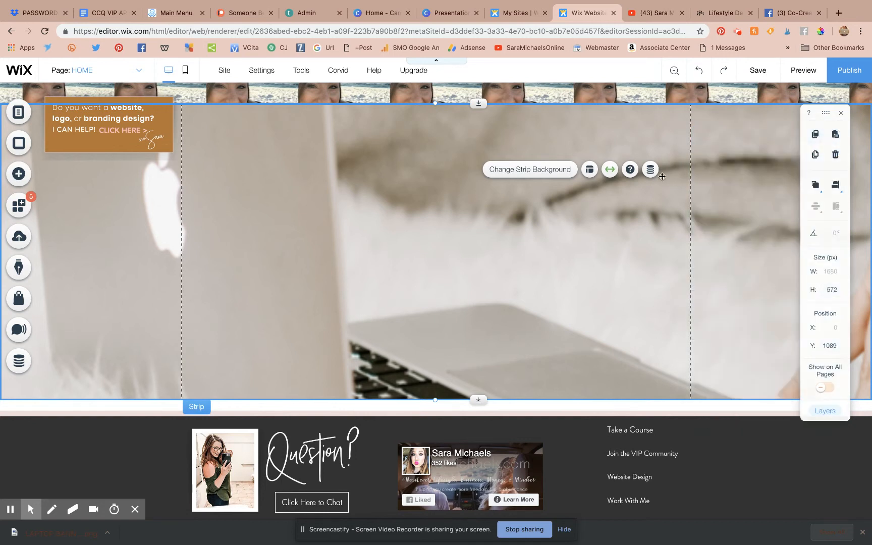
scroll(489, 265, up, 6)
click(489, 264)
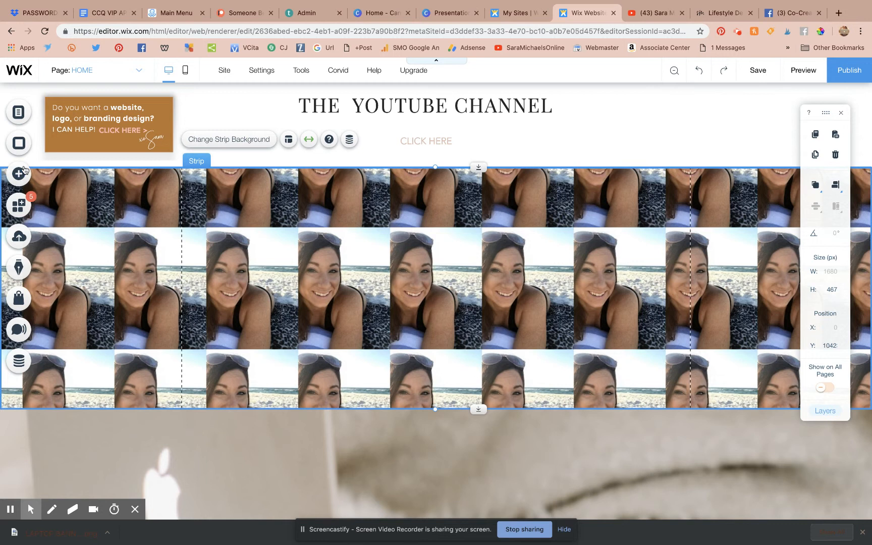
click(19, 113)
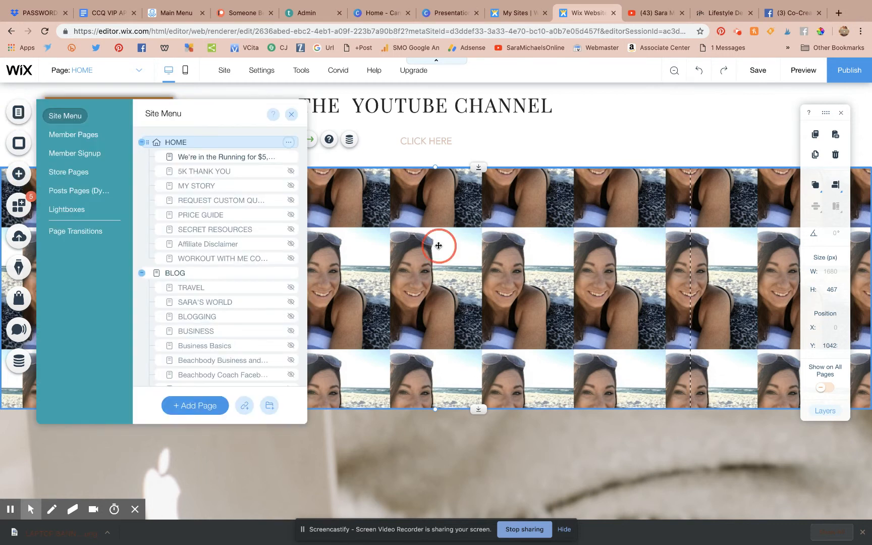
click(438, 246)
scroll(457, 358, down, 4)
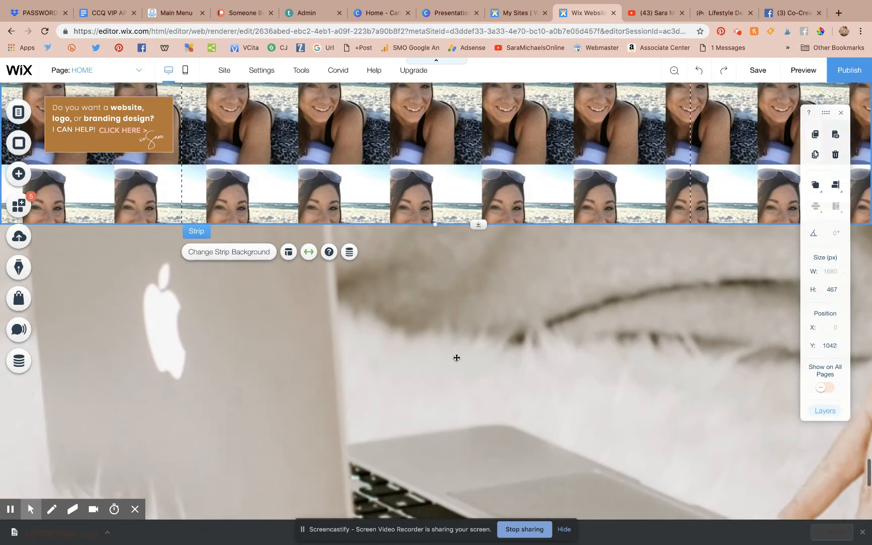
scroll(456, 358, down, 1)
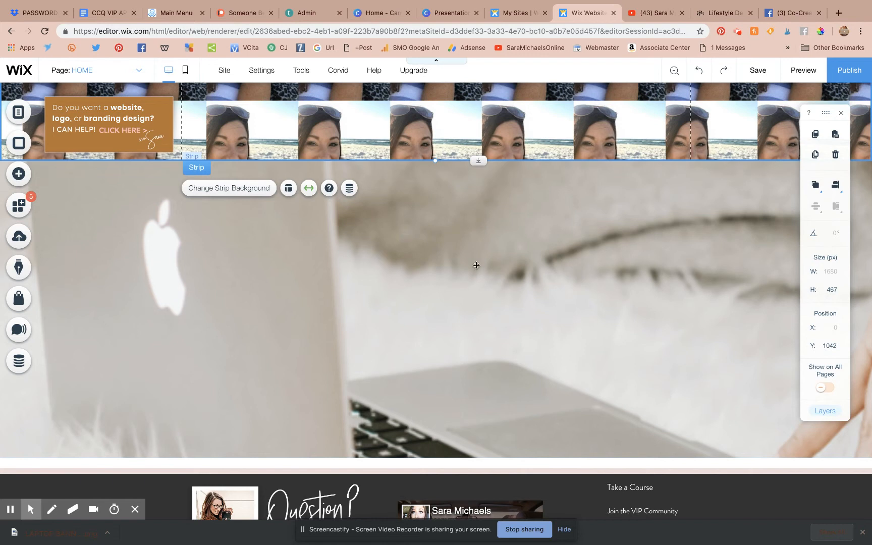
scroll(480, 269, up, 2)
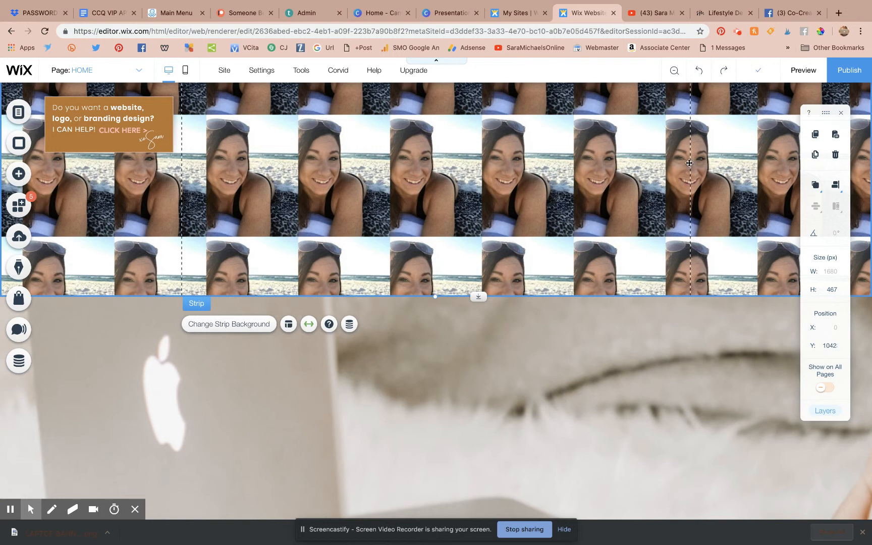
scroll(376, 239, down, 4)
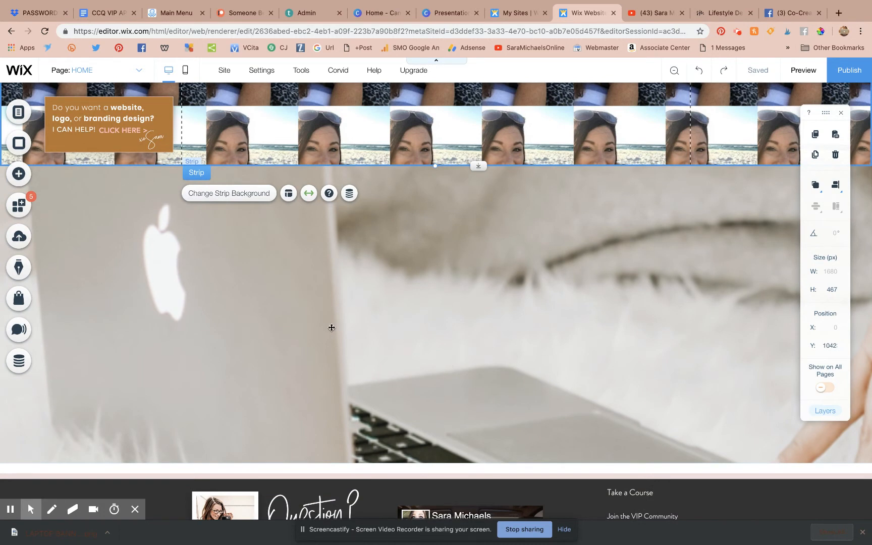
scroll(442, 258, up, 2)
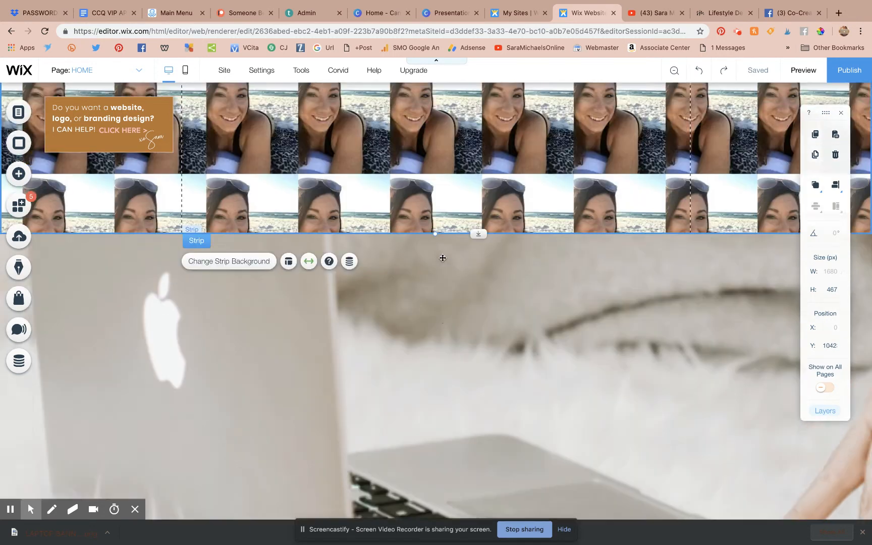
scroll(443, 258, up, 20)
scroll(442, 257, down, 20)
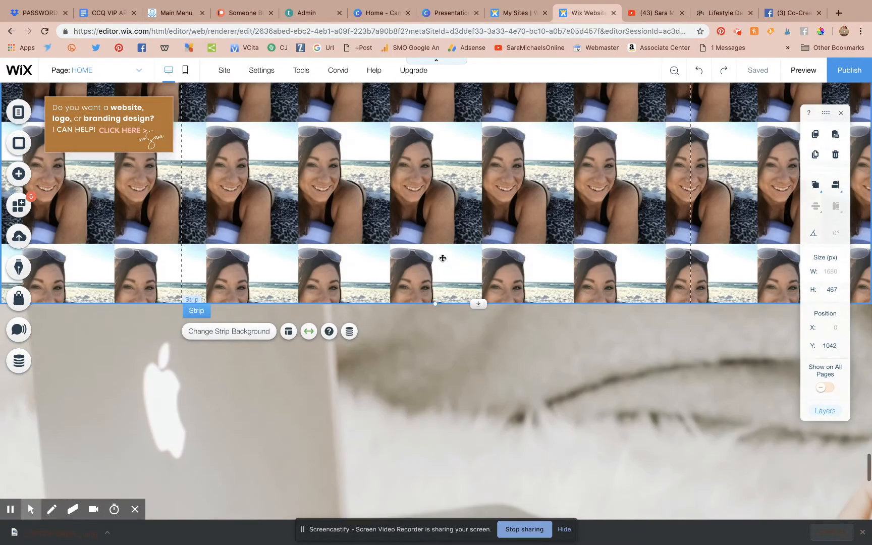
scroll(442, 258, down, 1)
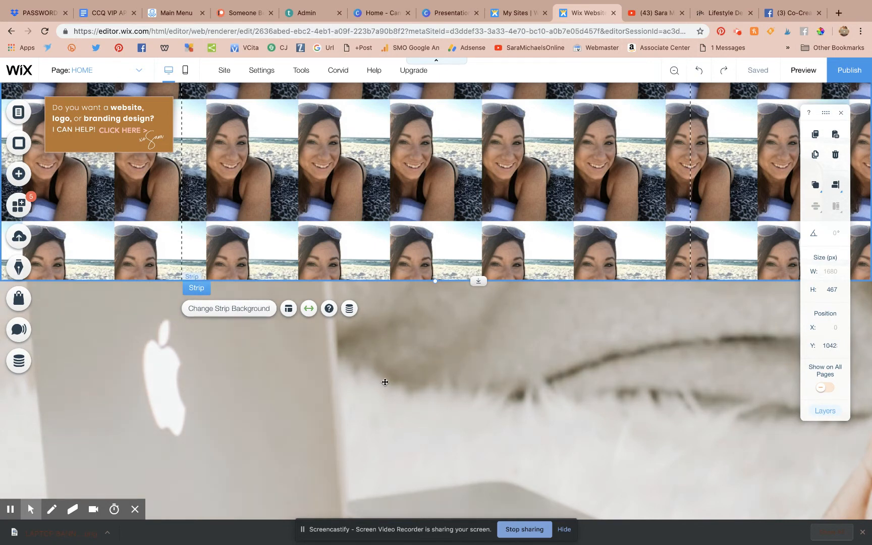
scroll(385, 382, down, 2)
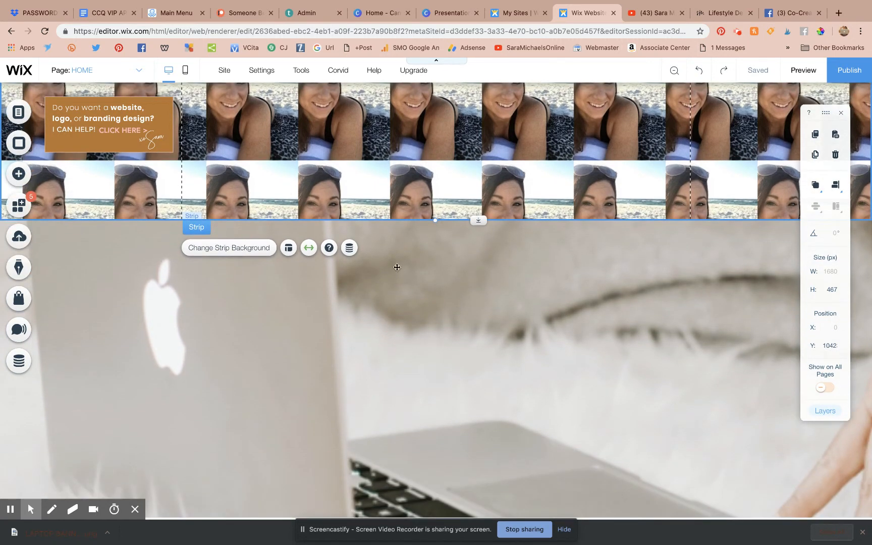
scroll(428, 191, up, 1)
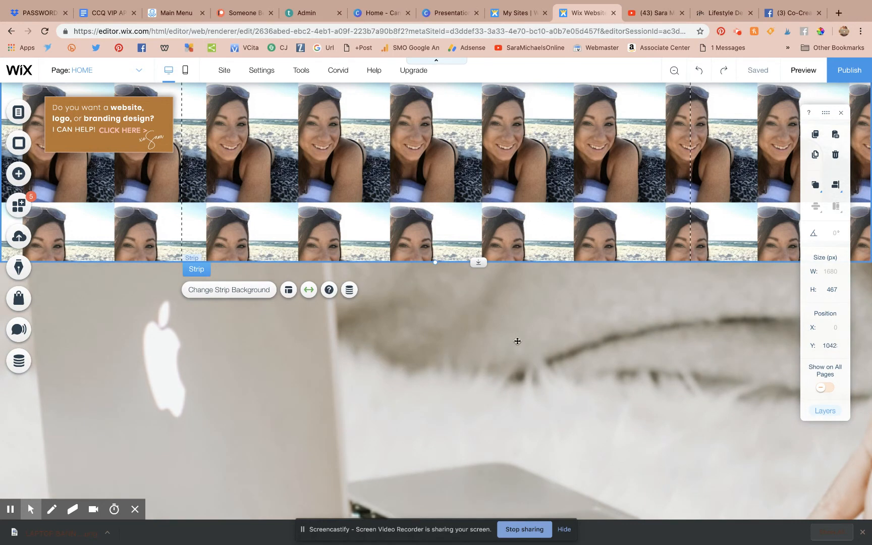
Step: Glance over the Canva BANNER design, then move to the live site's homepage and scroll it
click(432, 17)
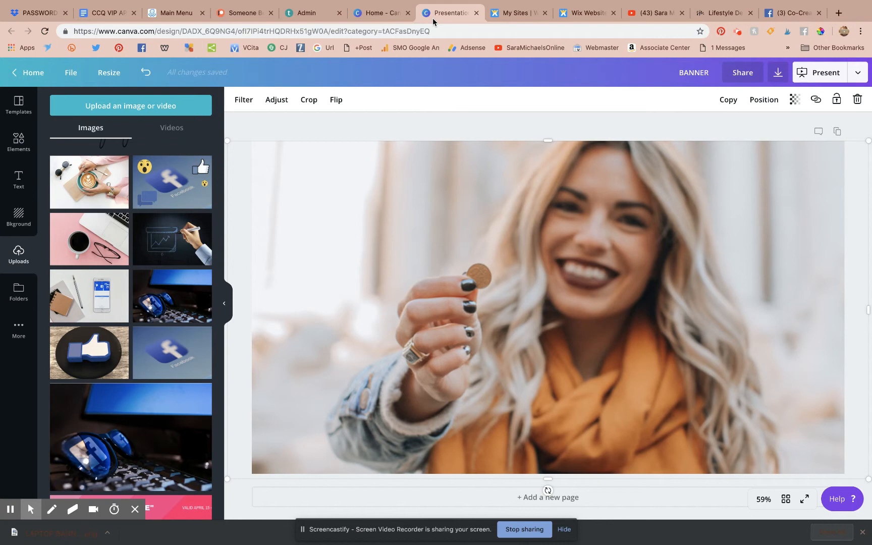
scroll(76, 194, up, 2)
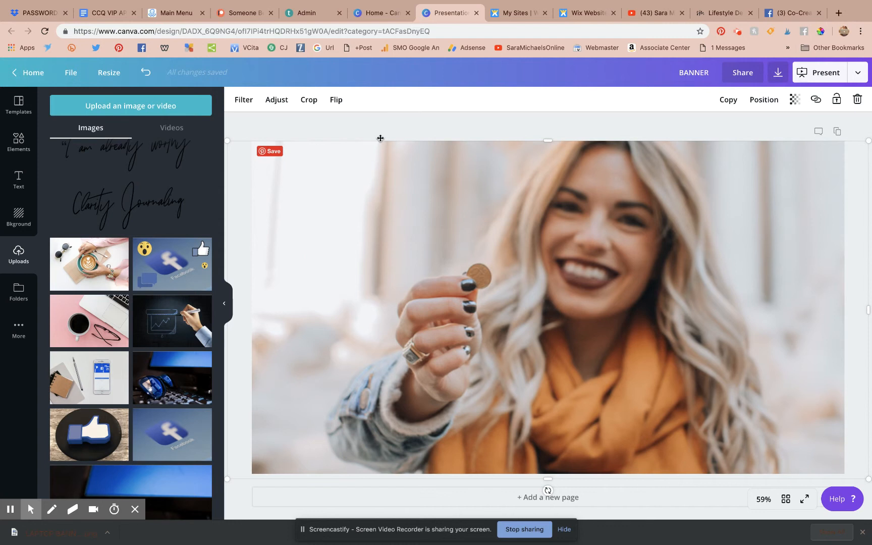
click(714, 14)
scroll(600, 265, down, 1)
scroll(600, 266, down, 2)
scroll(599, 273, up, 3)
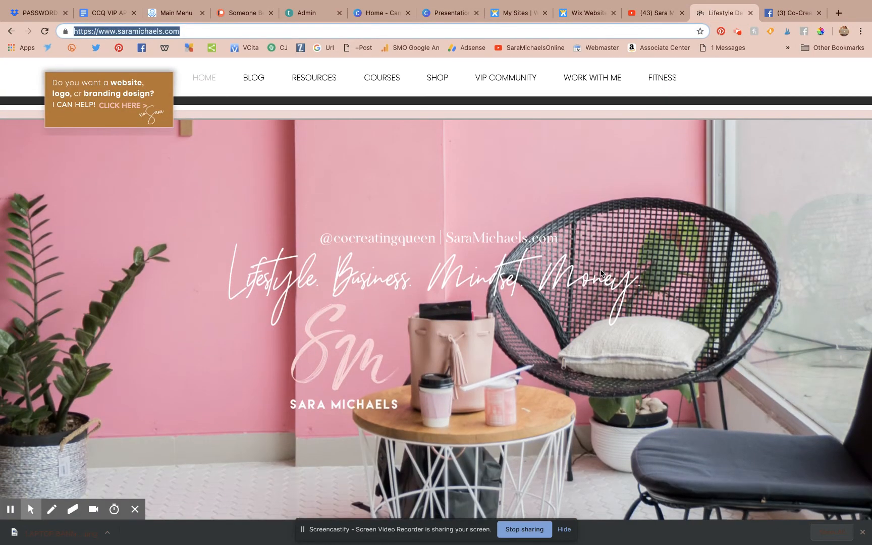
Step: Open the live site's COURSES page and scroll through its photo grid and enrollment button
click(376, 84)
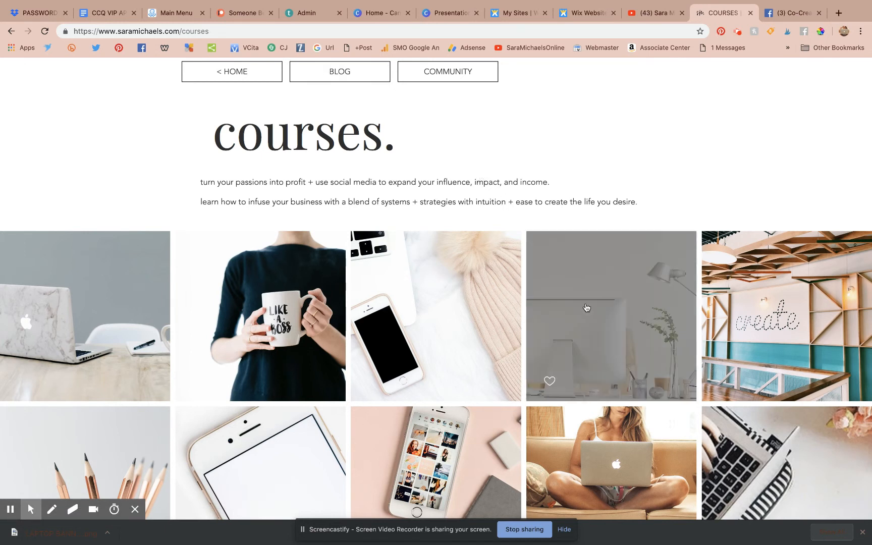
scroll(586, 307, down, 3)
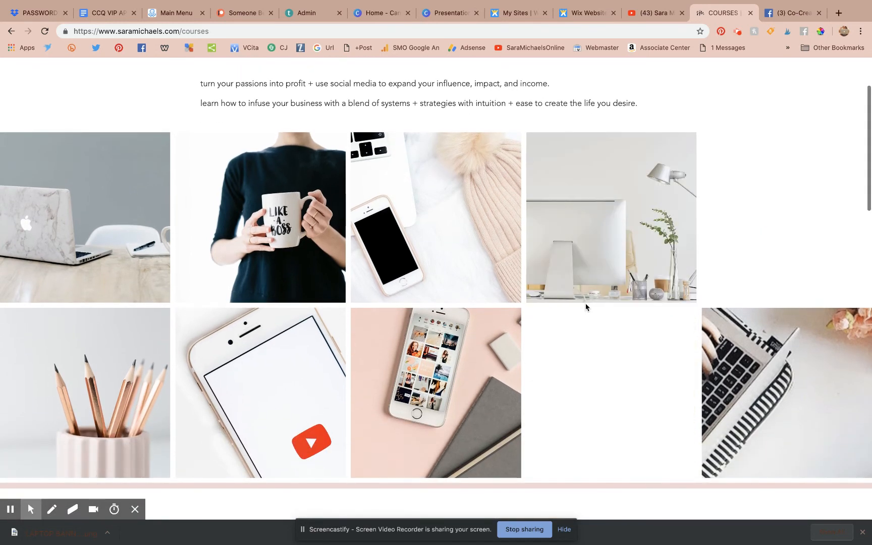
scroll(585, 307, down, 3)
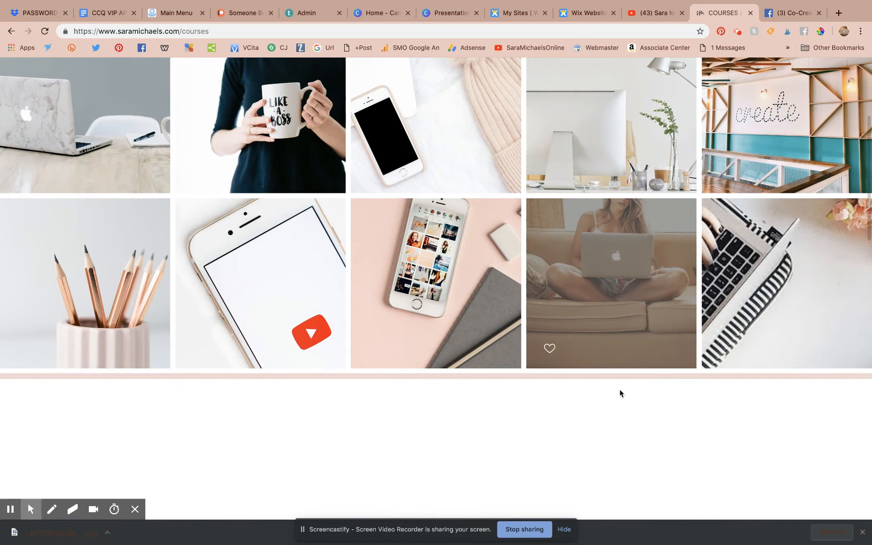
scroll(635, 413, down, 15)
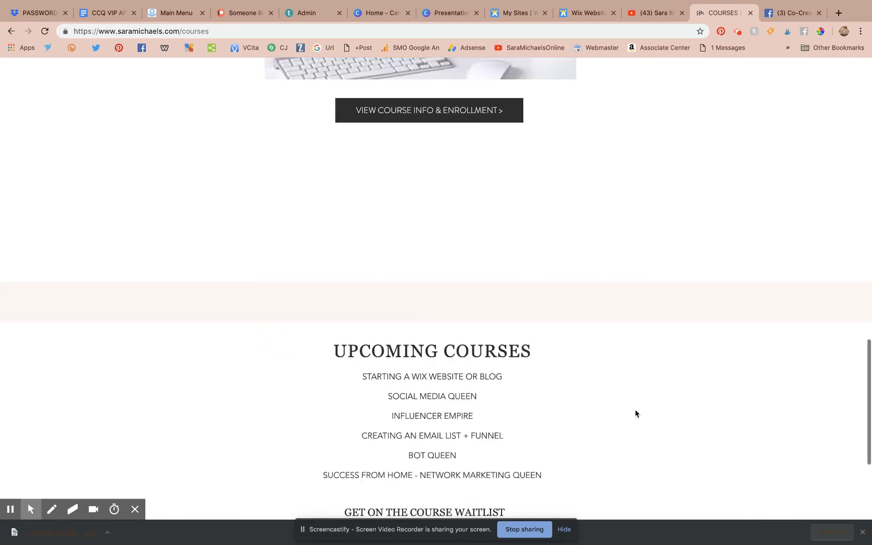
scroll(636, 413, up, 15)
scroll(636, 414, down, 15)
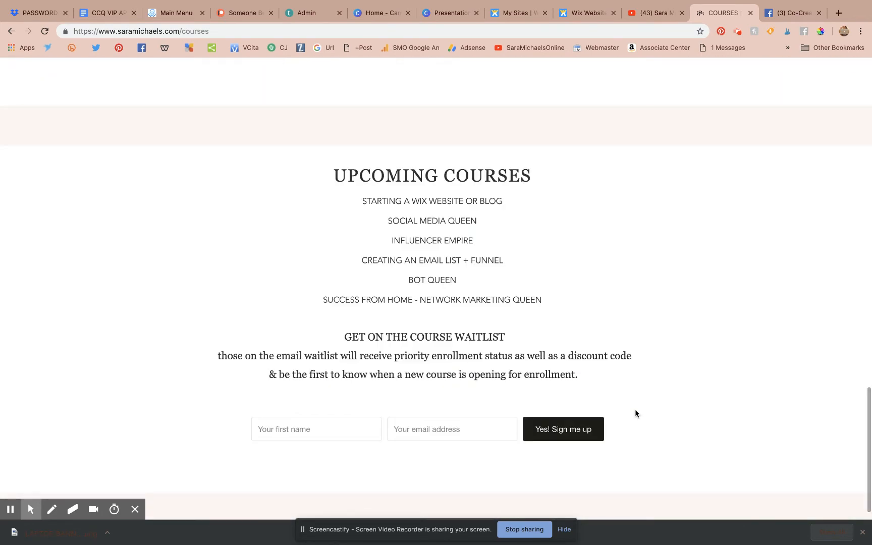
scroll(636, 414, up, 20)
scroll(636, 413, down, 1)
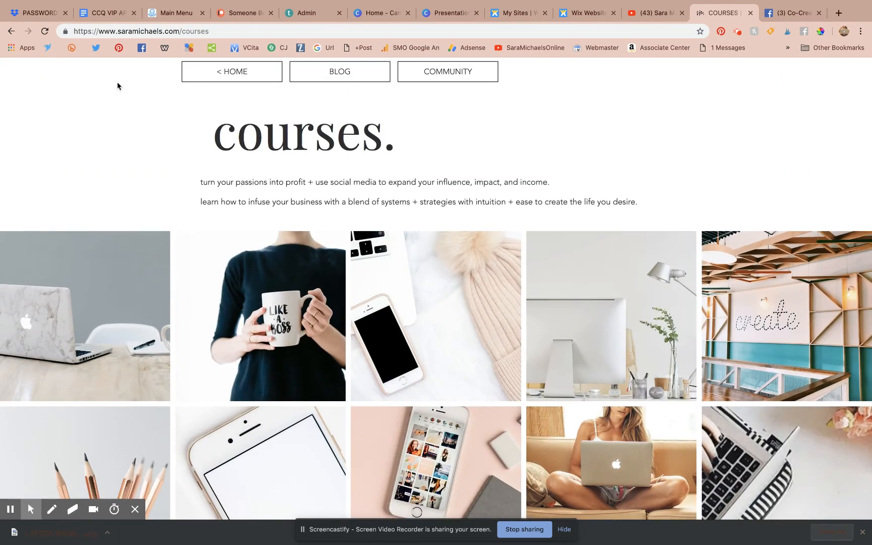
Step: Select the Courses page address, then scroll down to the upcoming courses list and back up
click(141, 29)
scroll(584, 146, down, 15)
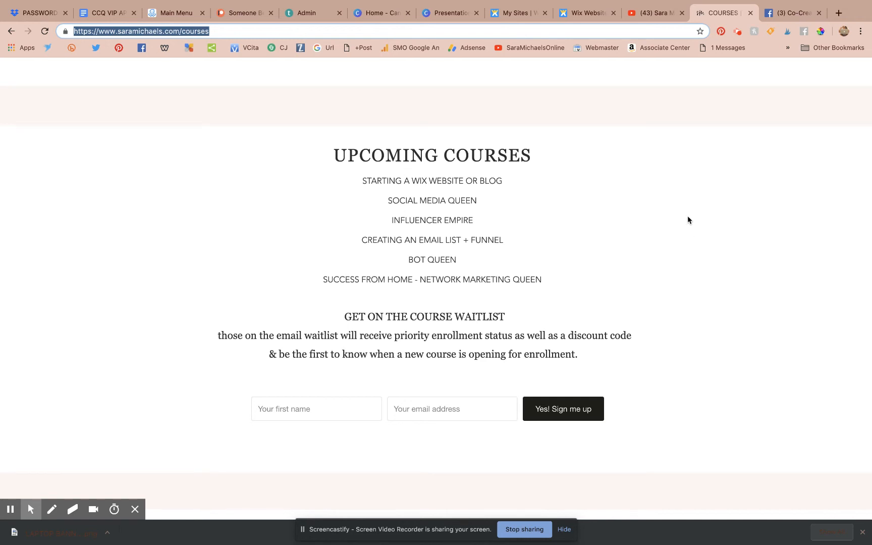
scroll(687, 220, up, 10)
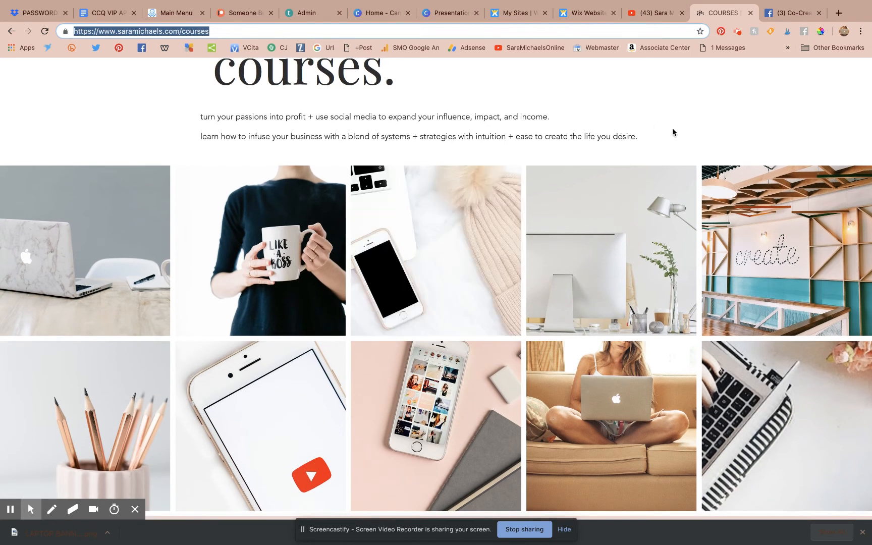
scroll(673, 132, down, 10)
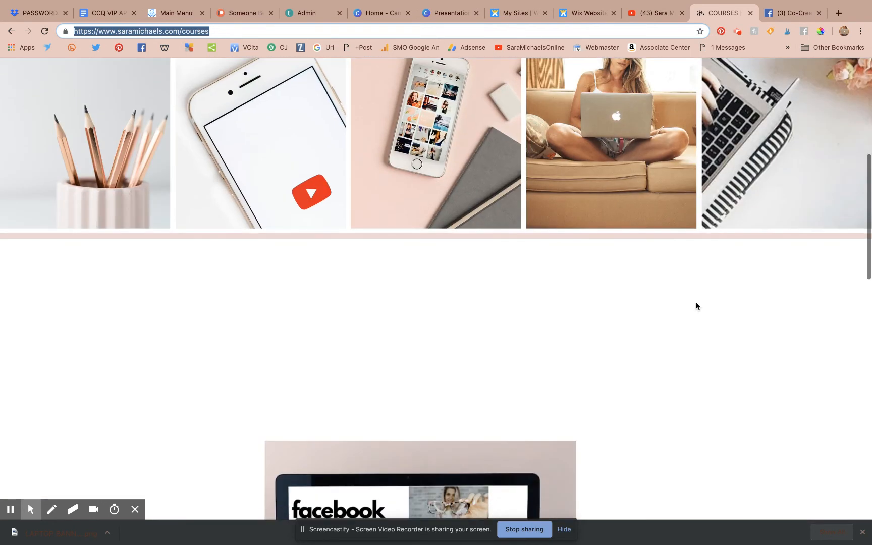
scroll(696, 306, down, 7)
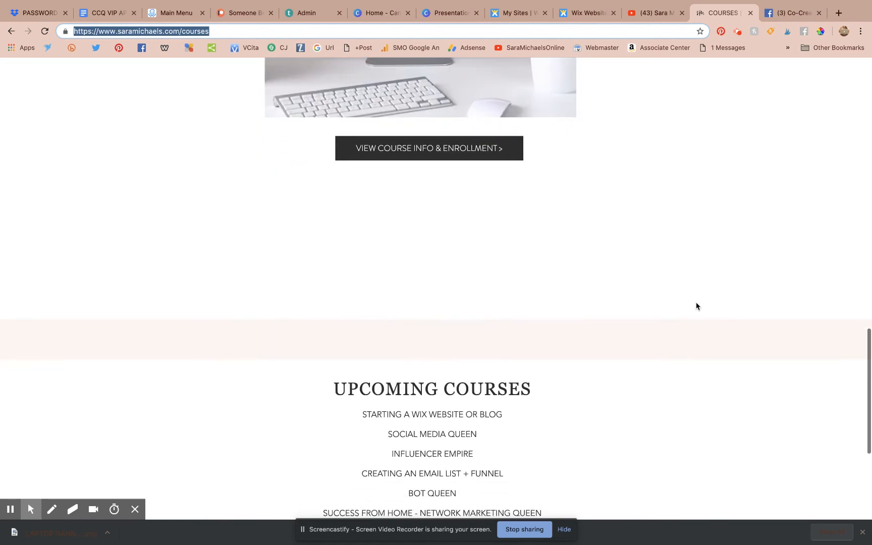
scroll(696, 305, down, 3)
scroll(699, 204, up, 12)
scroll(700, 217, up, 9)
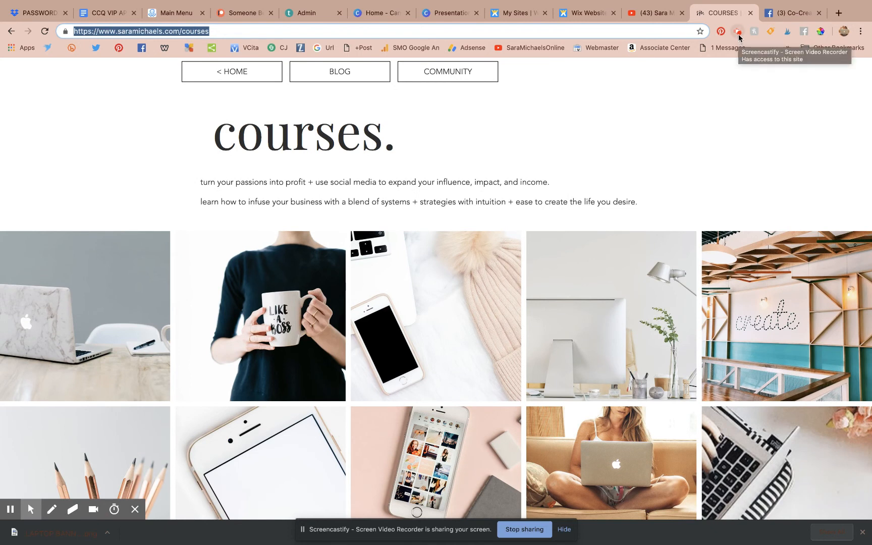
Step: Switch to the Co-Creating Queens VIP Community Facebook group and scroll down to its Announcements
click(780, 14)
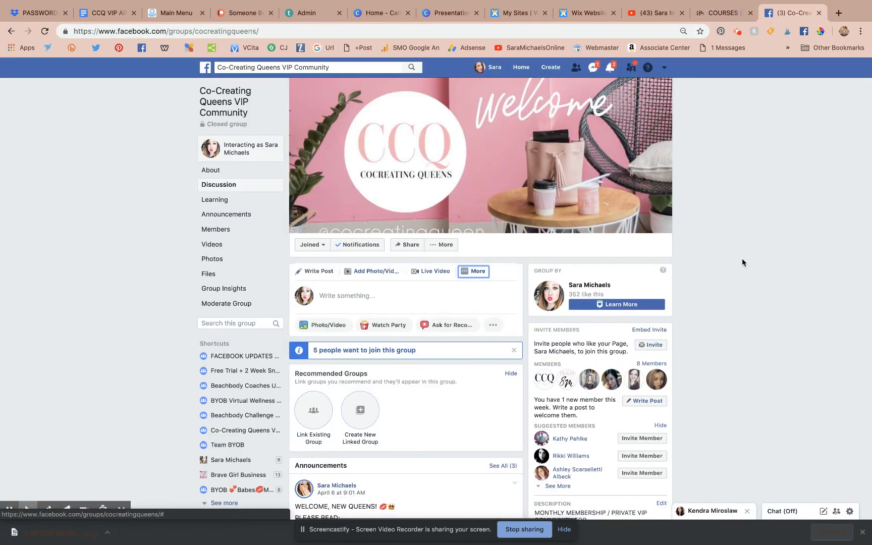
scroll(741, 258, down, 6)
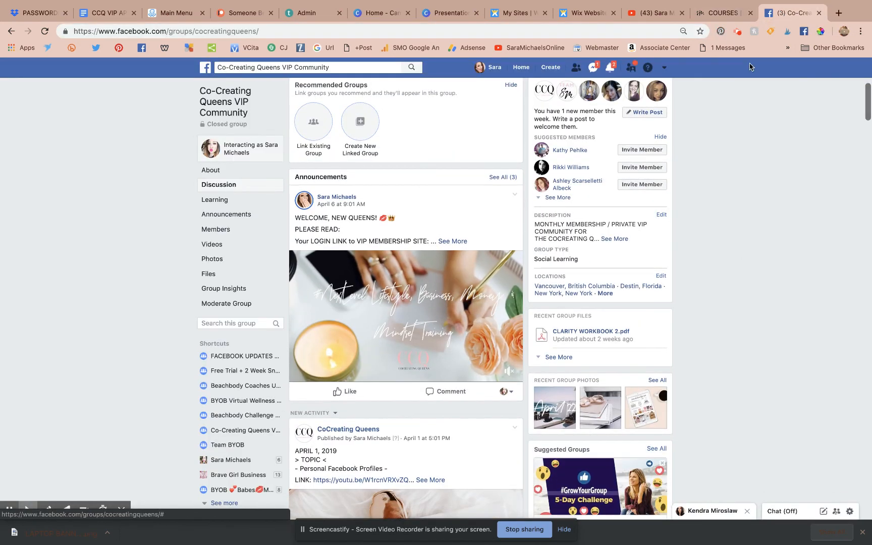